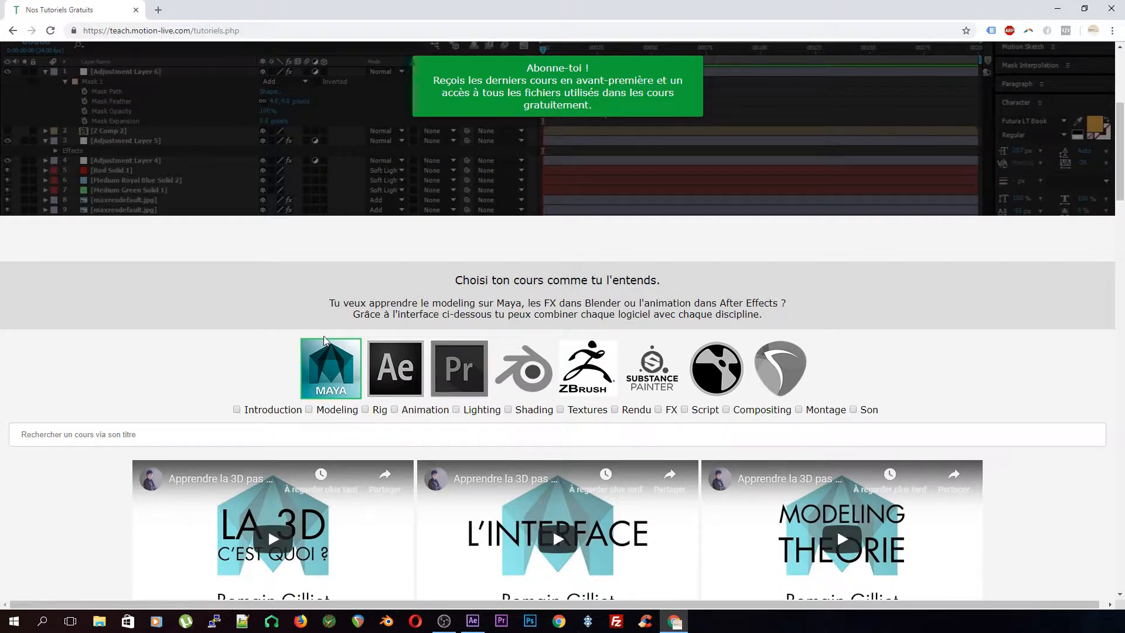
Look over the free tutorials on the page and close the browser window
scroll(324, 340, "down", 8)
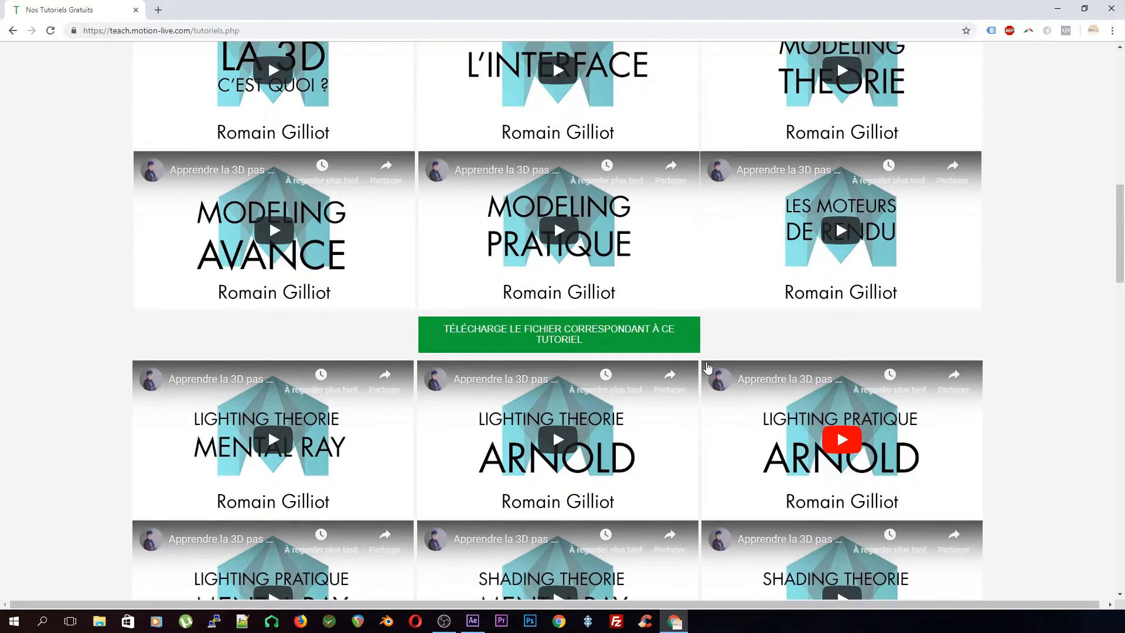
scroll(708, 366, "up", 15)
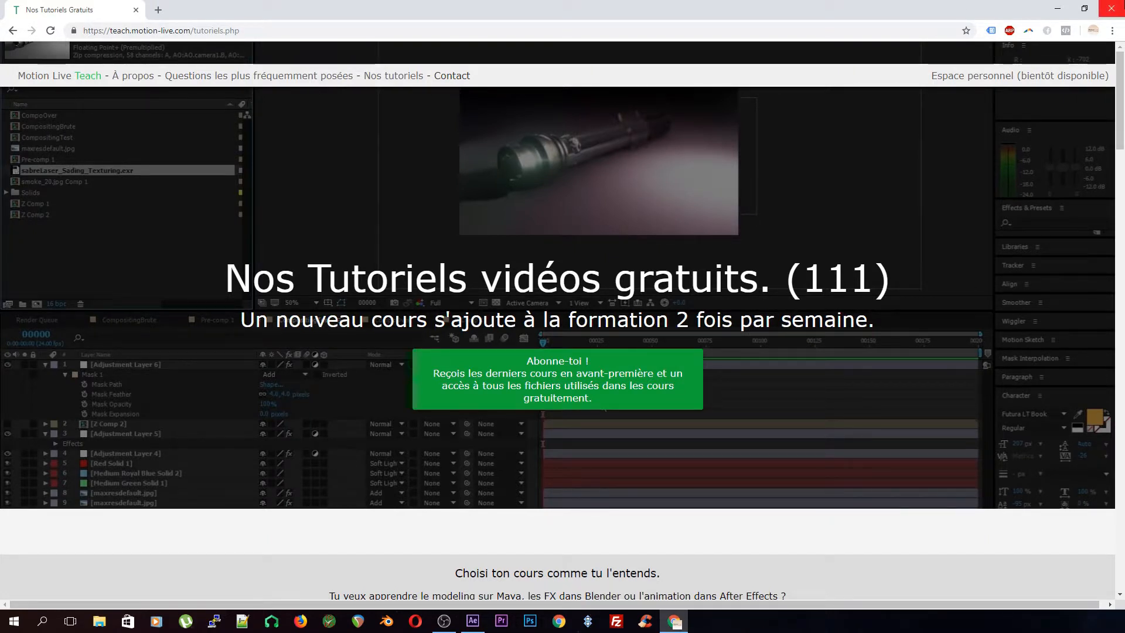
left_click(1117, 10)
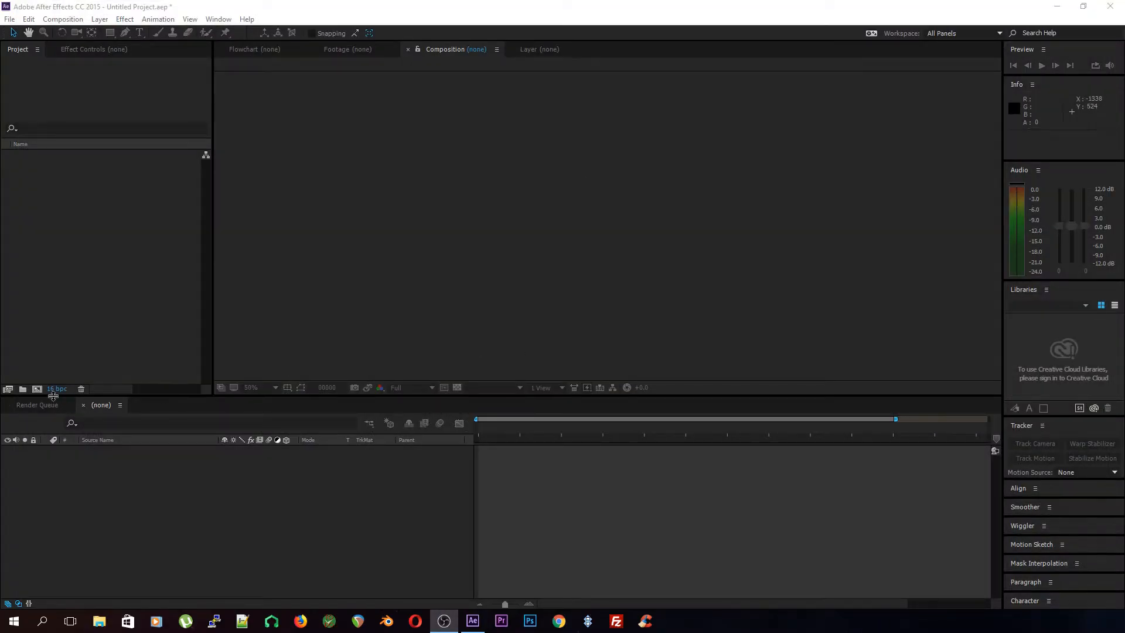
Create a new 1920 × 1080 px composition at 24 fps with a duration of 1100 frames
left_click(37, 388)
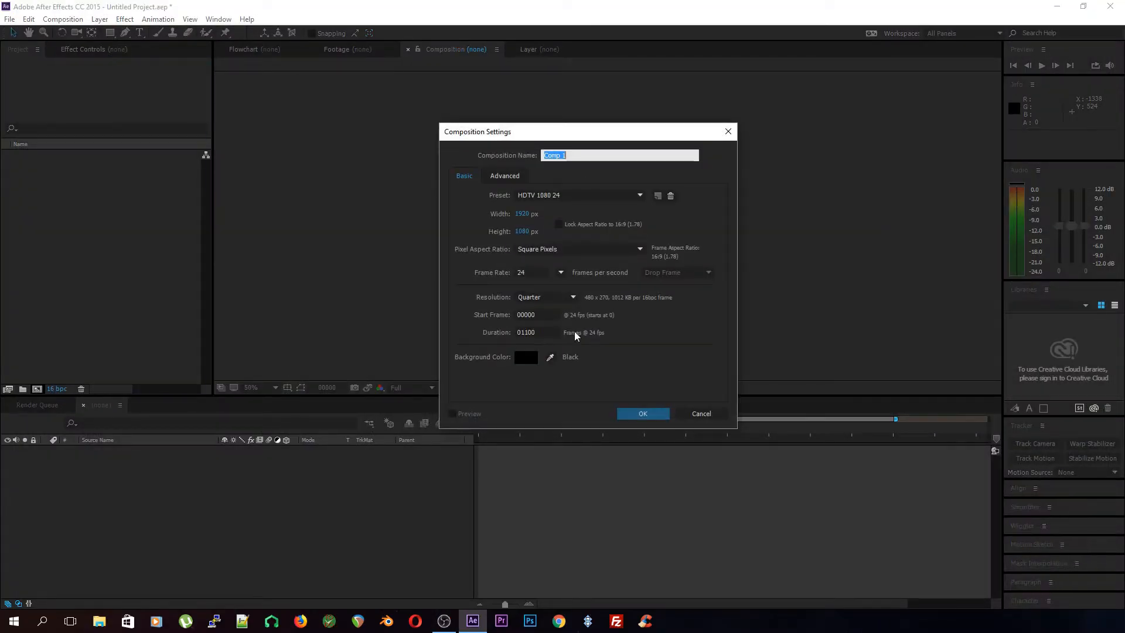
left_click(641, 415)
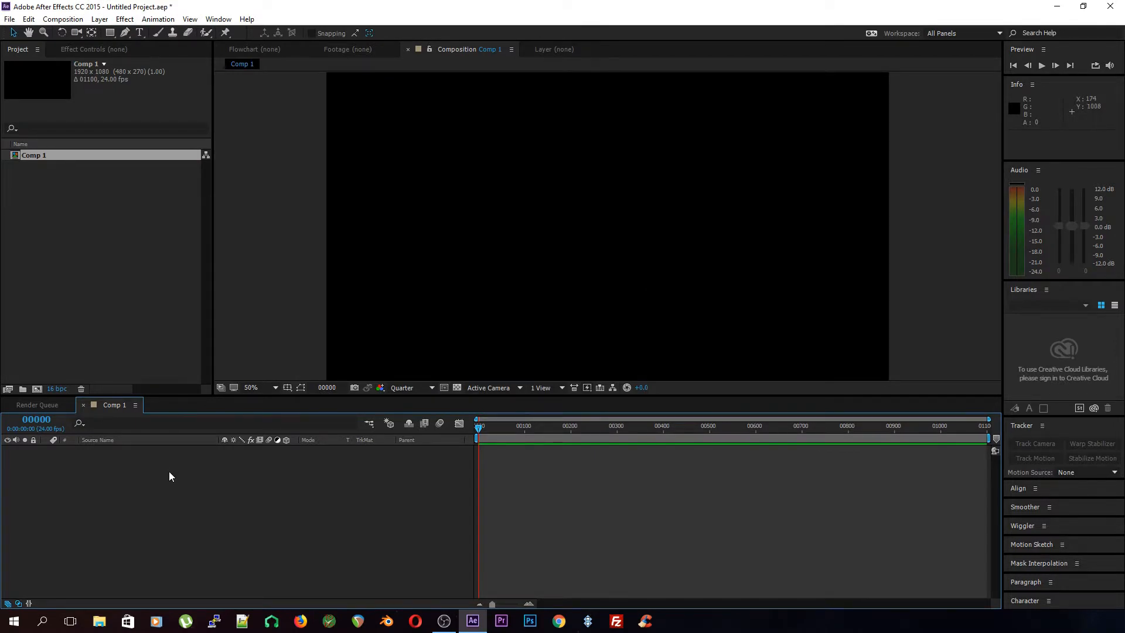
Add a red solid layer measuring 500 × 500 px to the composition
key("ctrl+y")
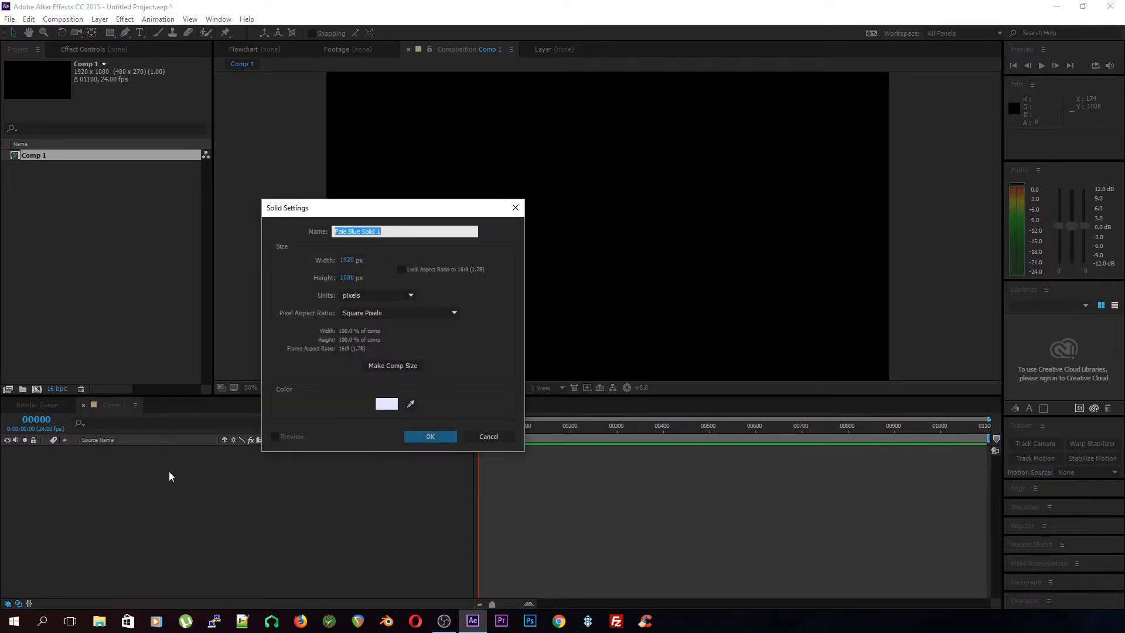
left_click(347, 259)
type("5")
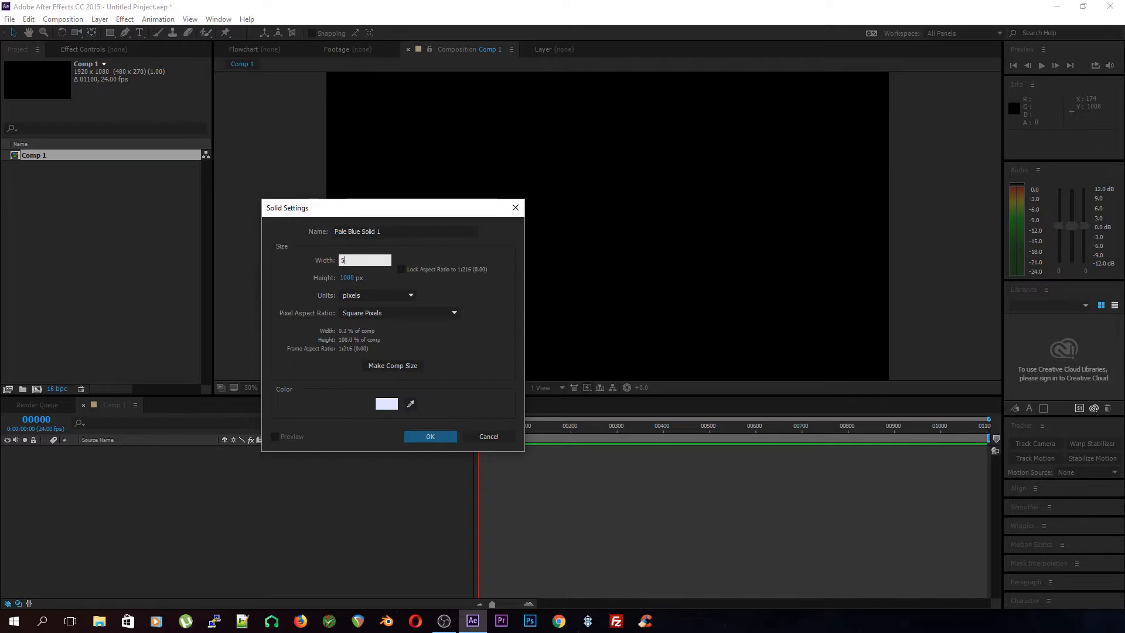
type("00")
key("Tab")
type("500")
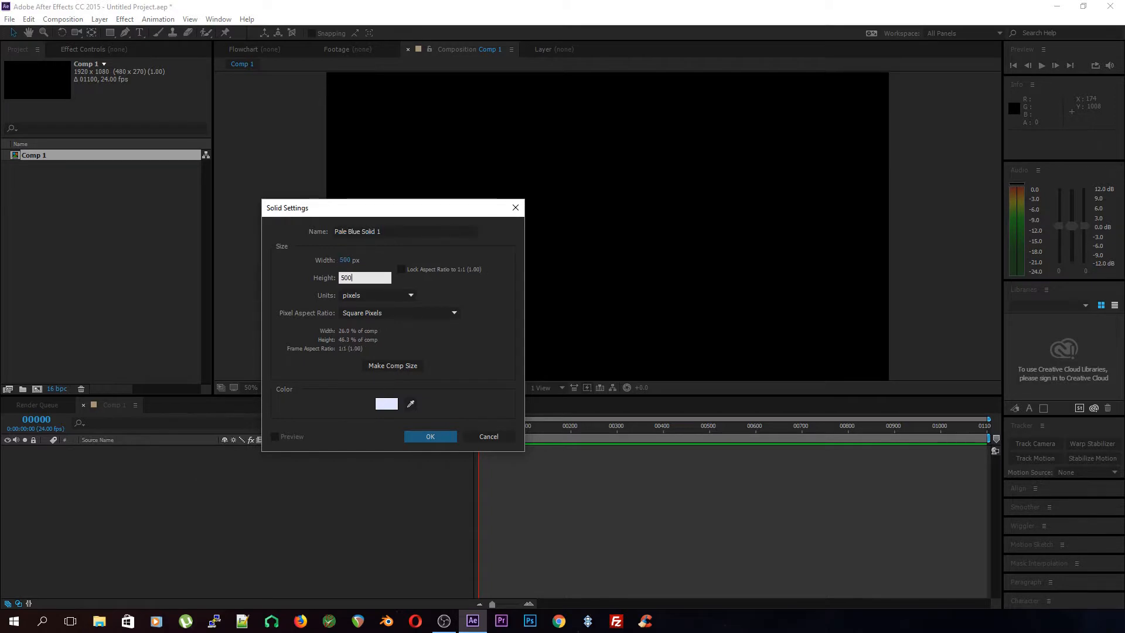
left_click(387, 405)
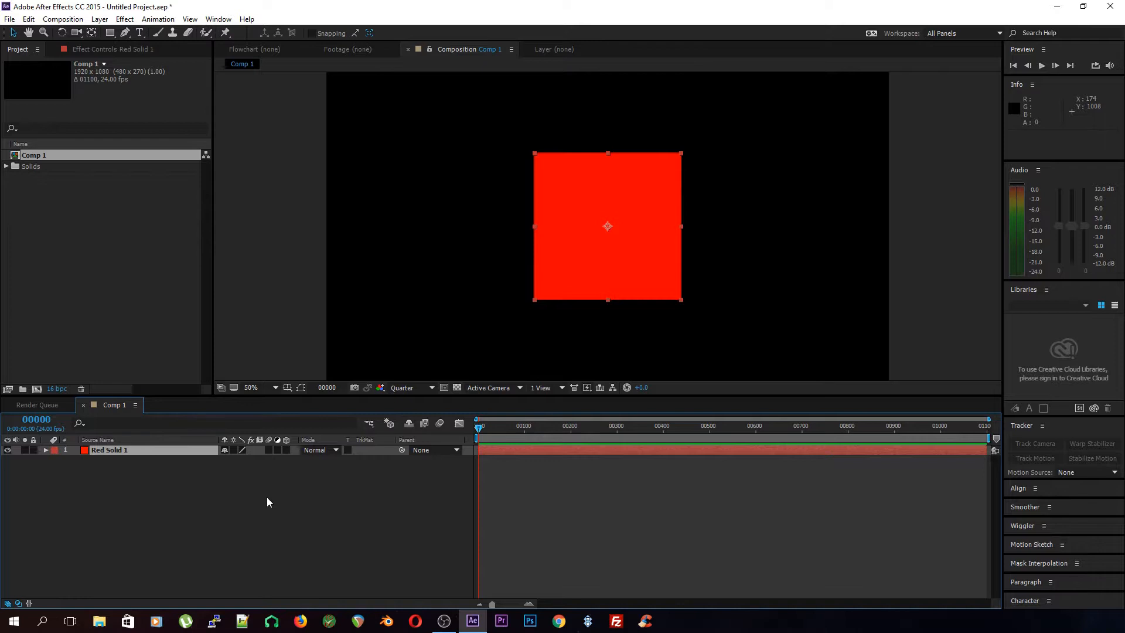
Scale the red solid to 55 %
key("s")
left_click_drag(256, 460, 230, 460)
left_click(530, 340)
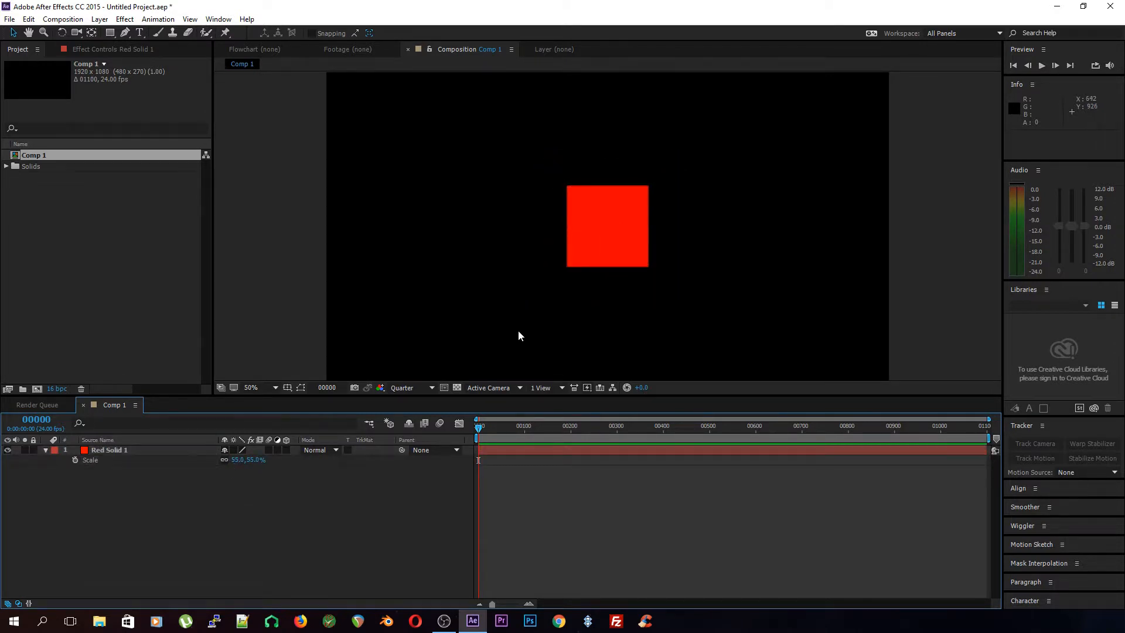
Place the red square over the lower-left corner of the frame, at about position 52, 1008
scroll(522, 329, "down", 2)
scroll(526, 315, "up", 1)
middle_click(526, 316)
left_click(599, 227)
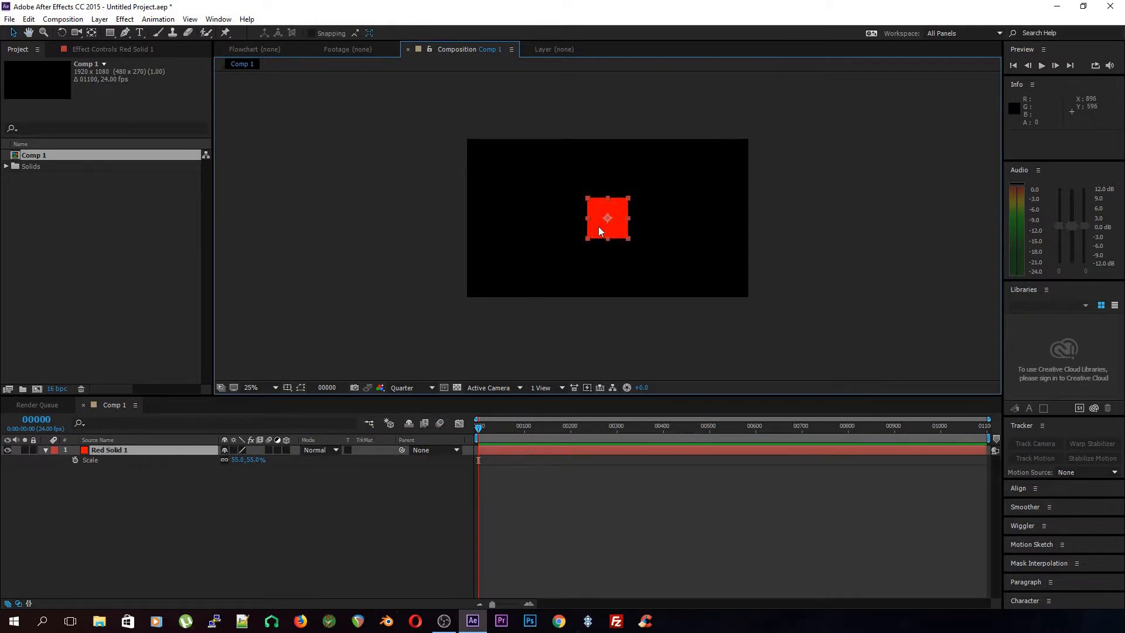
left_click_drag(599, 226, 465, 295)
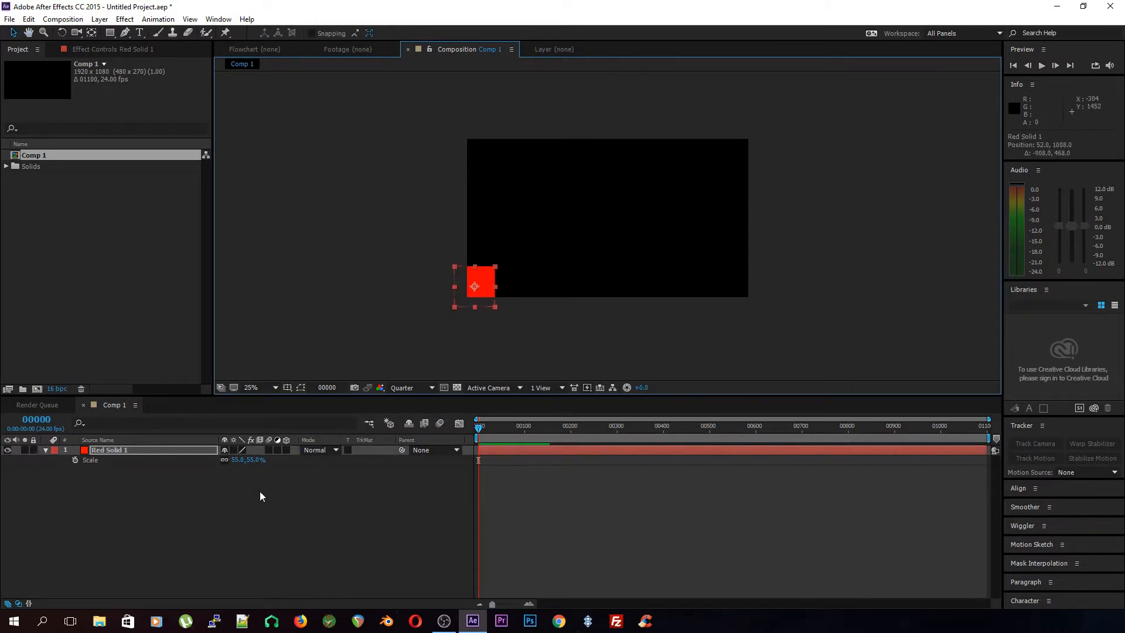
Reveal the red solid's Position property and set its first keyframe at frame 0
key("p")
left_click(91, 463)
left_click(75, 460)
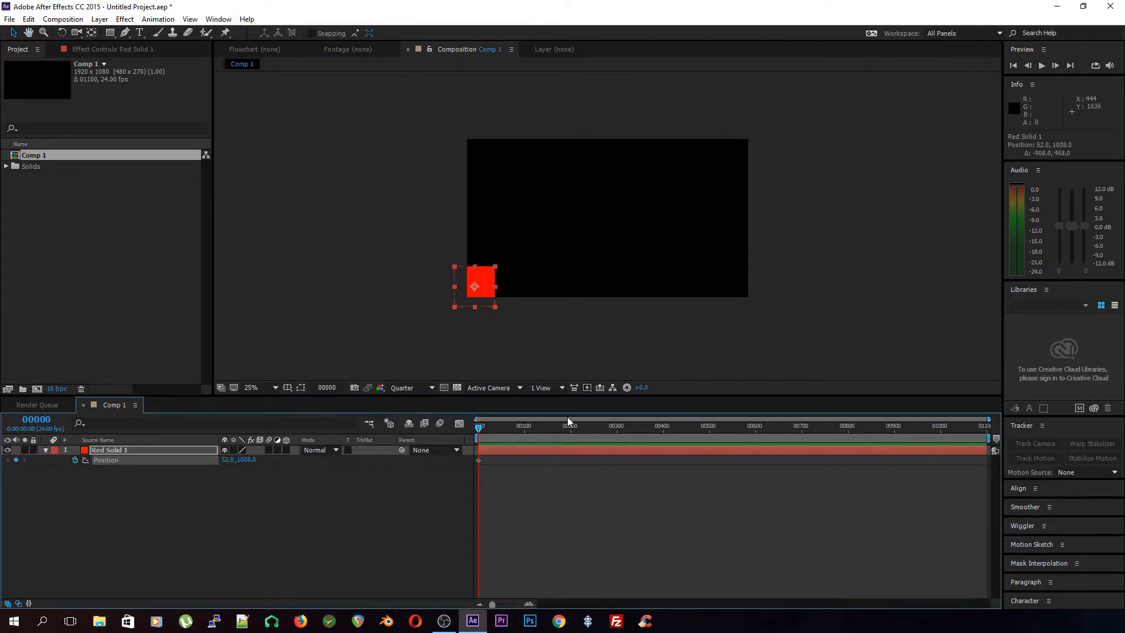
left_click(37, 420)
type("25")
key("Return")
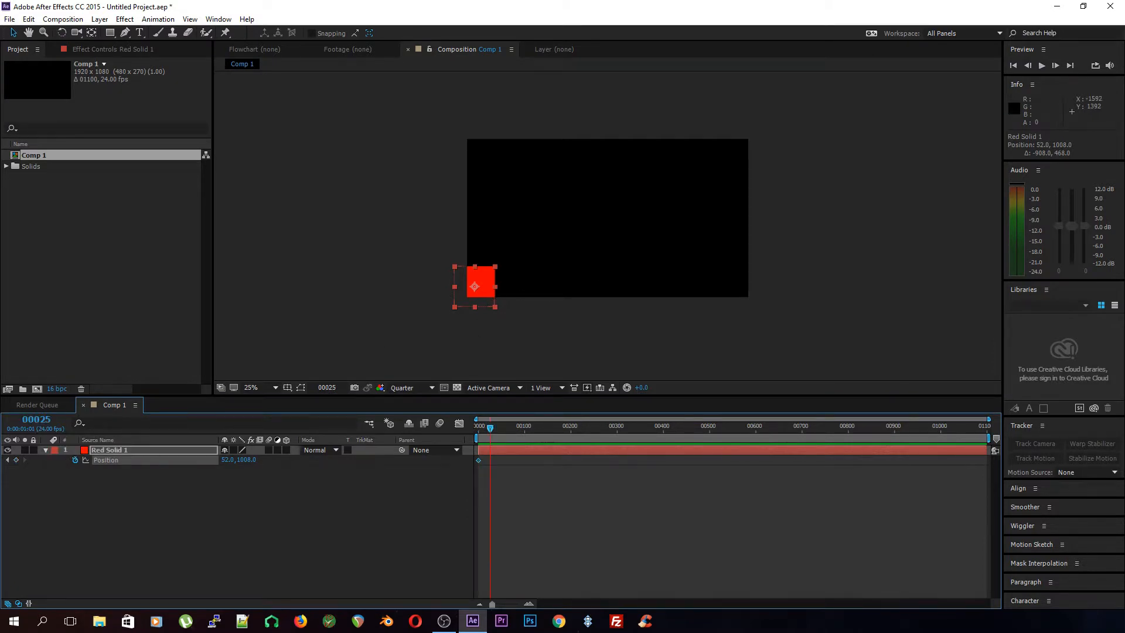
At frame 50, keyframe the red square over the upper-right corner of the frame, at about position 1848, 56
left_click(37, 422)
type("50")
key("Return")
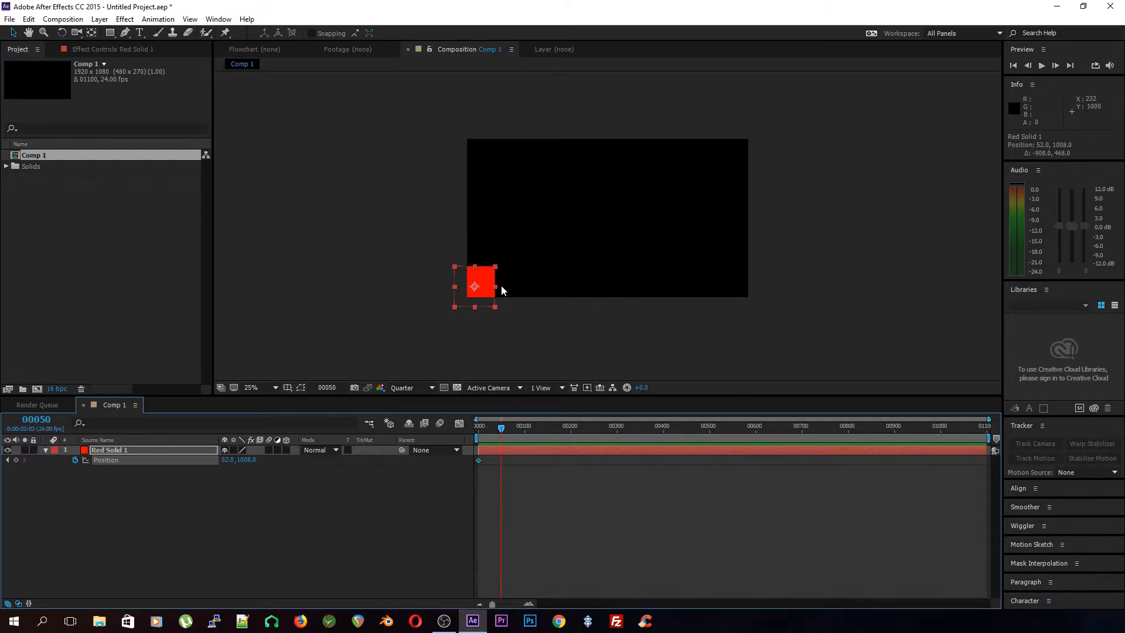
left_click_drag(485, 284, 752, 146)
left_click(797, 278)
Preview the square's diagonal movement, scrub through it and return to frame 0
left_click_drag(500, 429, 478, 444)
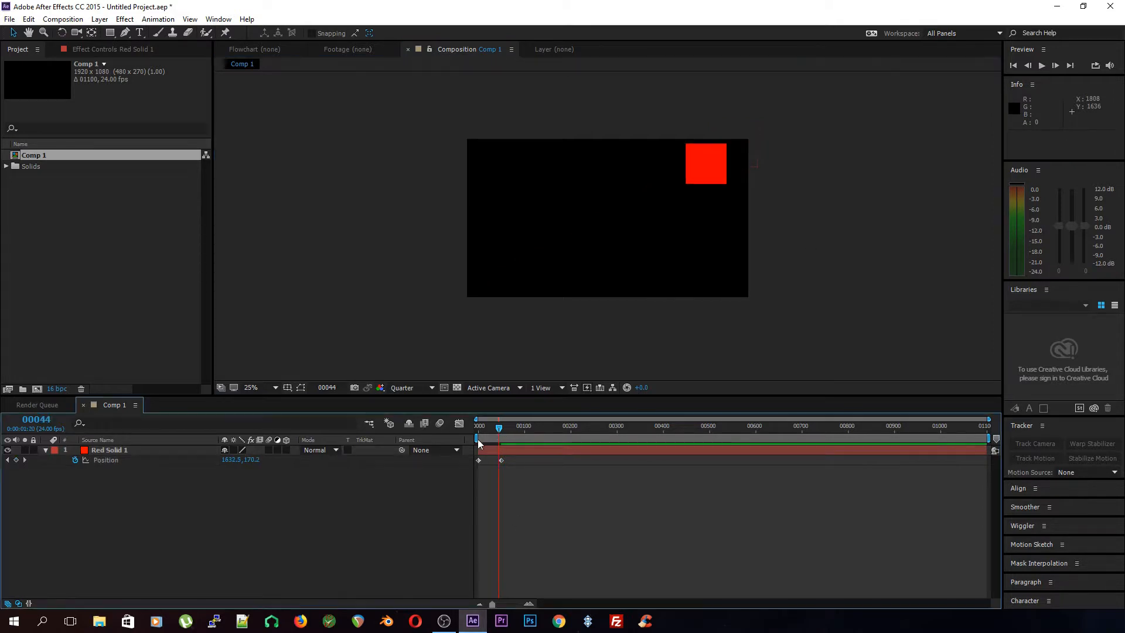
key("space")
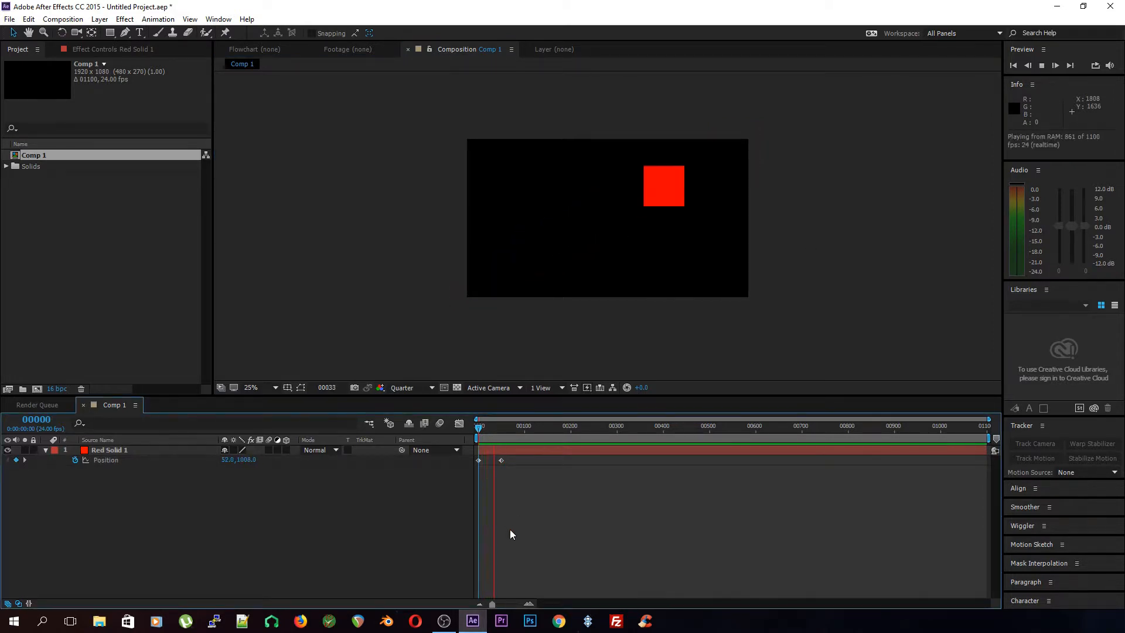
key("space")
left_click_drag(506, 428, 494, 431)
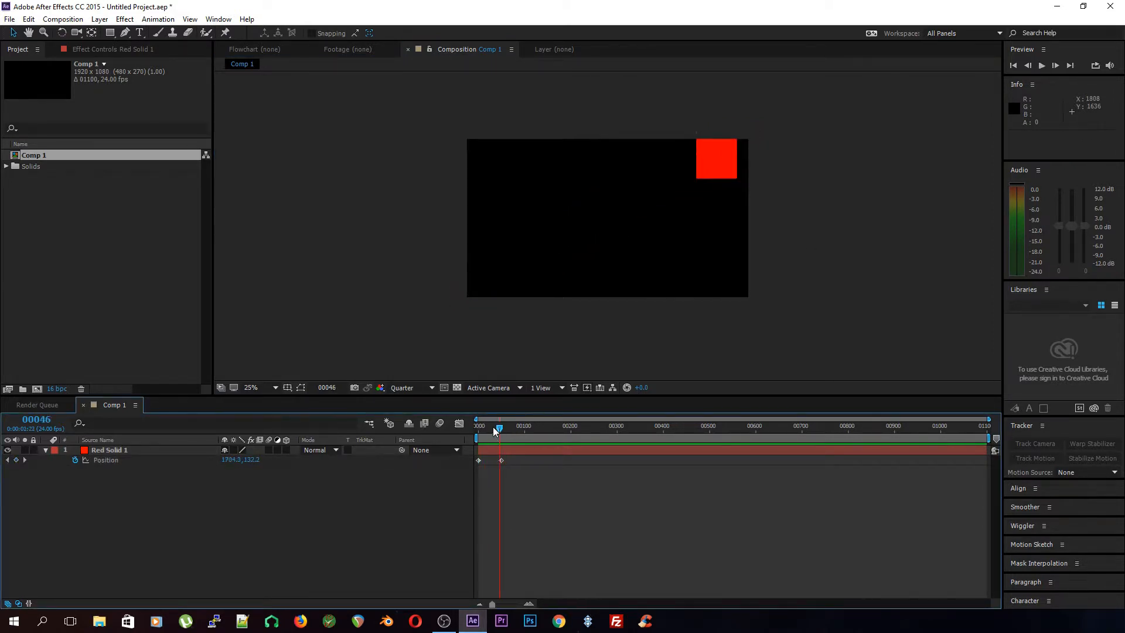
key("Home")
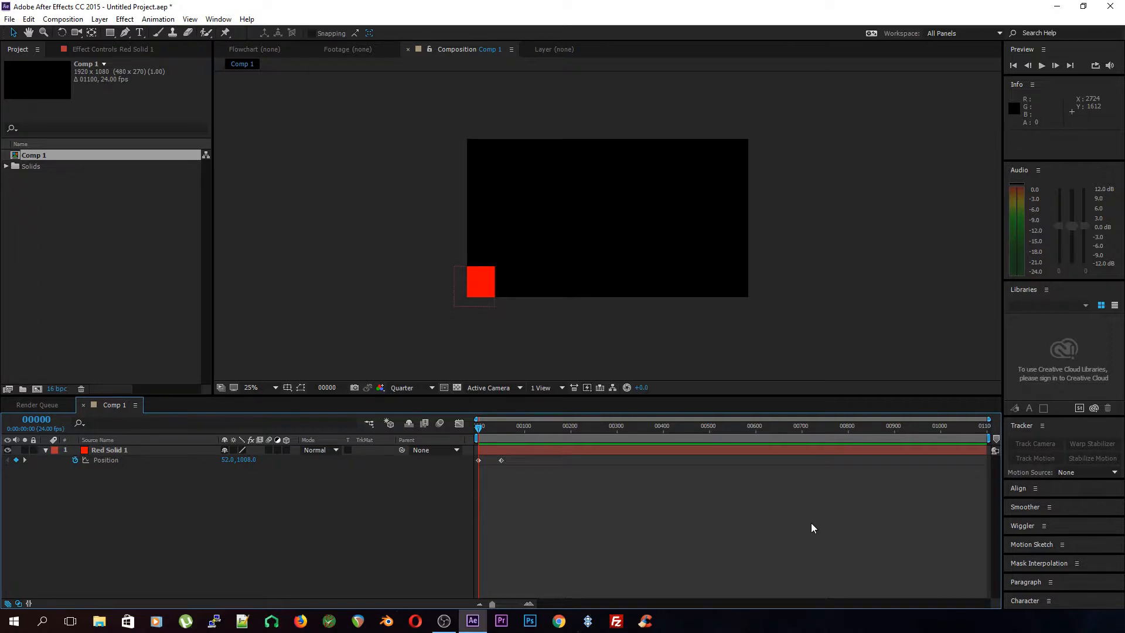
Bend the red square's motion path into an S curve using the tangents of its start and end keyframes
left_click(119, 451)
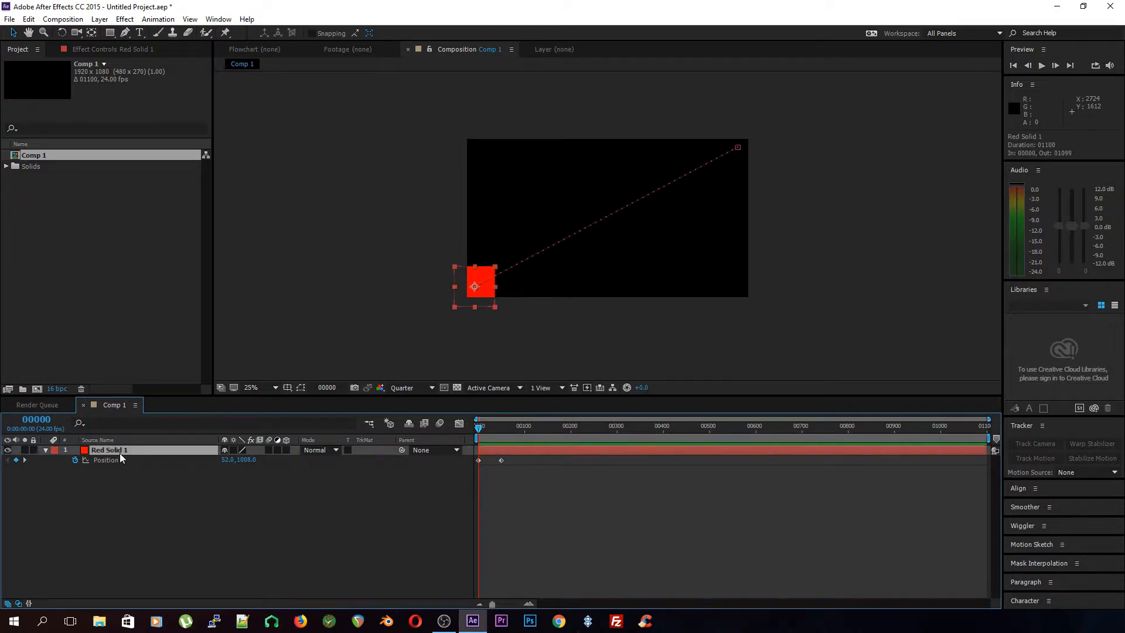
scroll(466, 363, "up", 2)
scroll(469, 364, "down", 1)
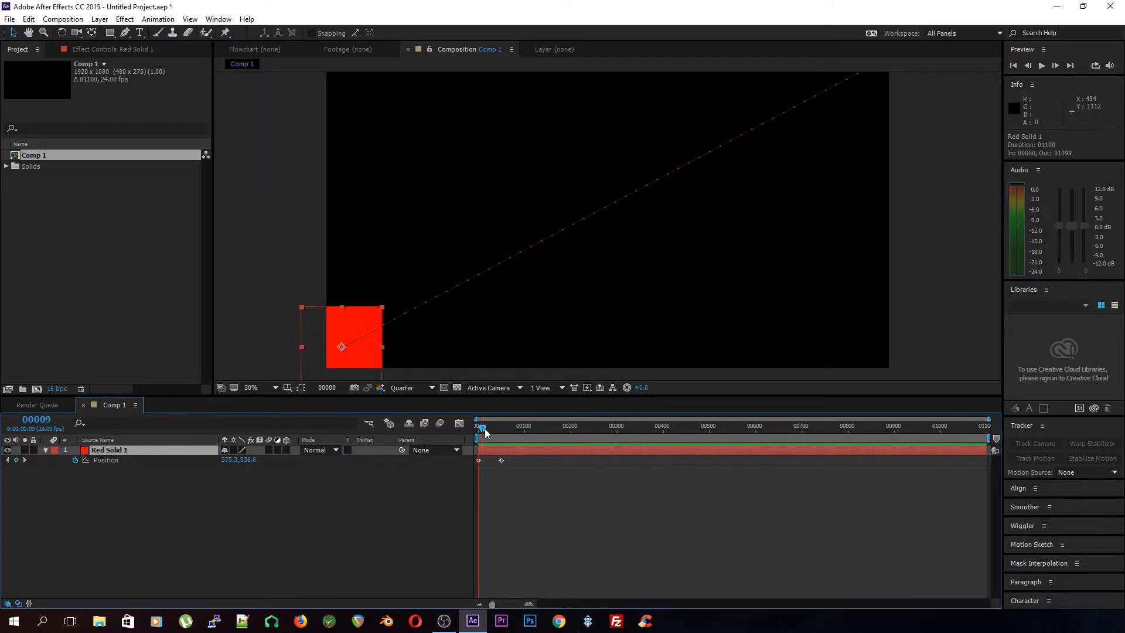
mouse_move(484, 428)
left_mouse_down()
mouse_move(536, 431)
mouse_move(492, 436)
left_mouse_up()
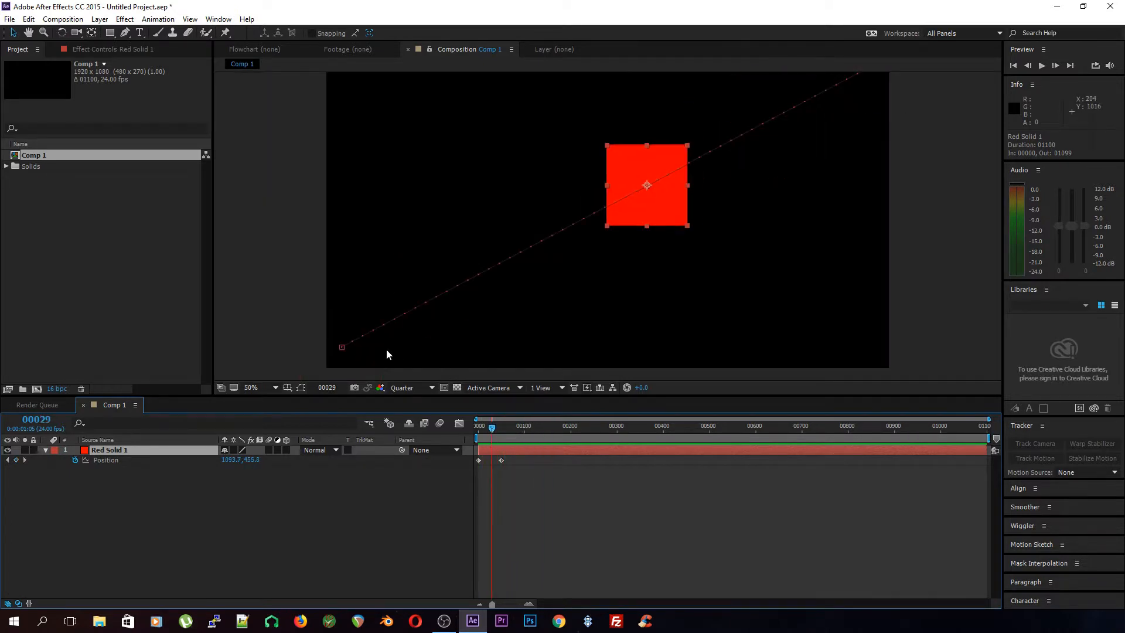
left_click_drag(430, 301, 734, 320)
left_click_drag(781, 114, 541, 123)
key("comma")
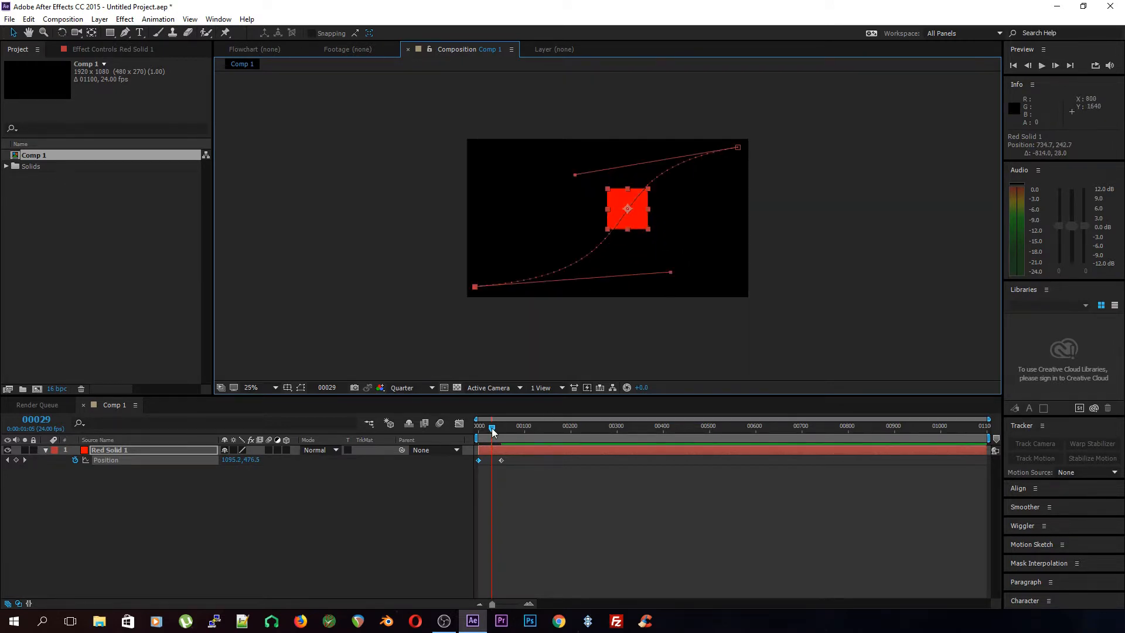
Play back the square's movement along the curved path from frame 0
left_click_drag(491, 428, 465, 437)
key("space")
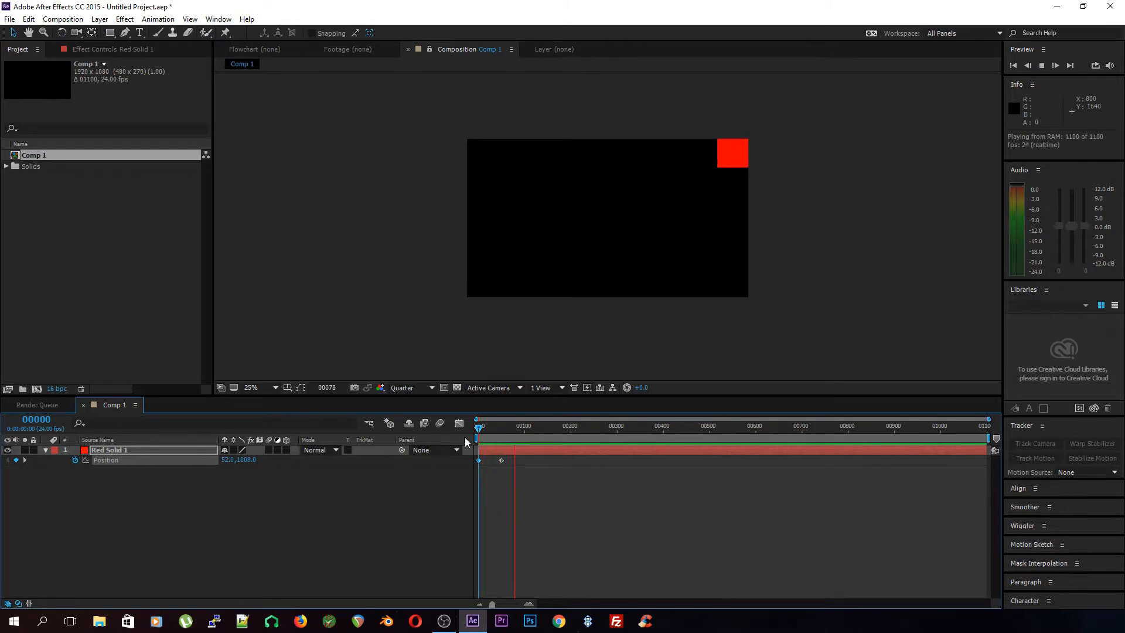
key("space")
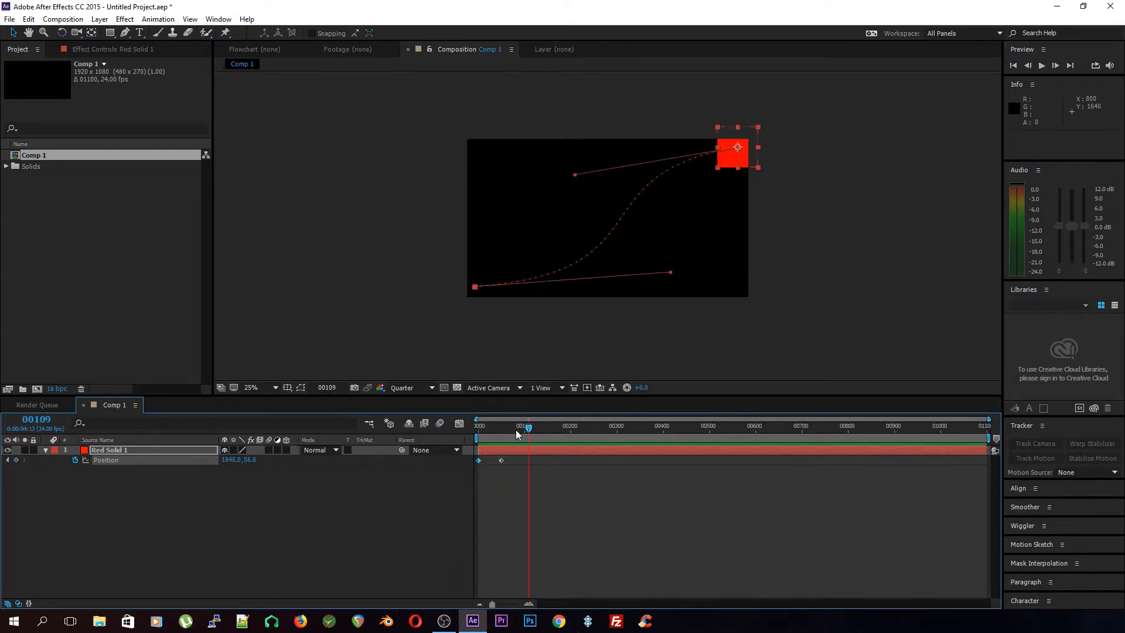
Limit the work area to frames 0 through 49 and return to frame 0
left_click_drag(516, 434, 478, 433)
key("n")
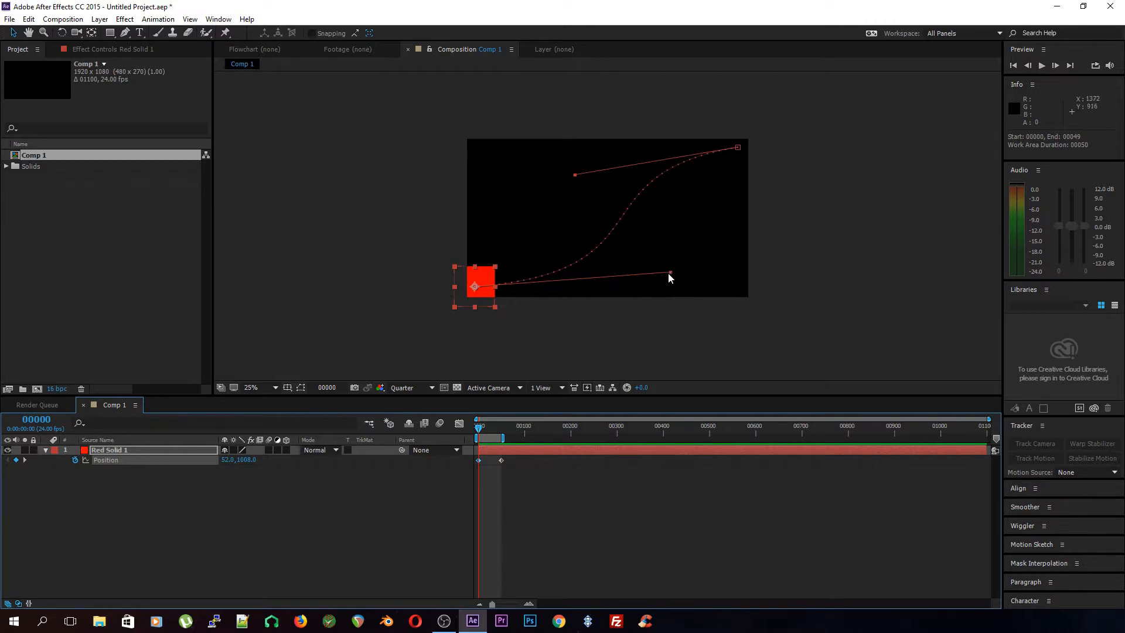
Reshape the motion path into a single arc bulging toward the lower right and preview the movement
left_click_drag(669, 272, 599, 277)
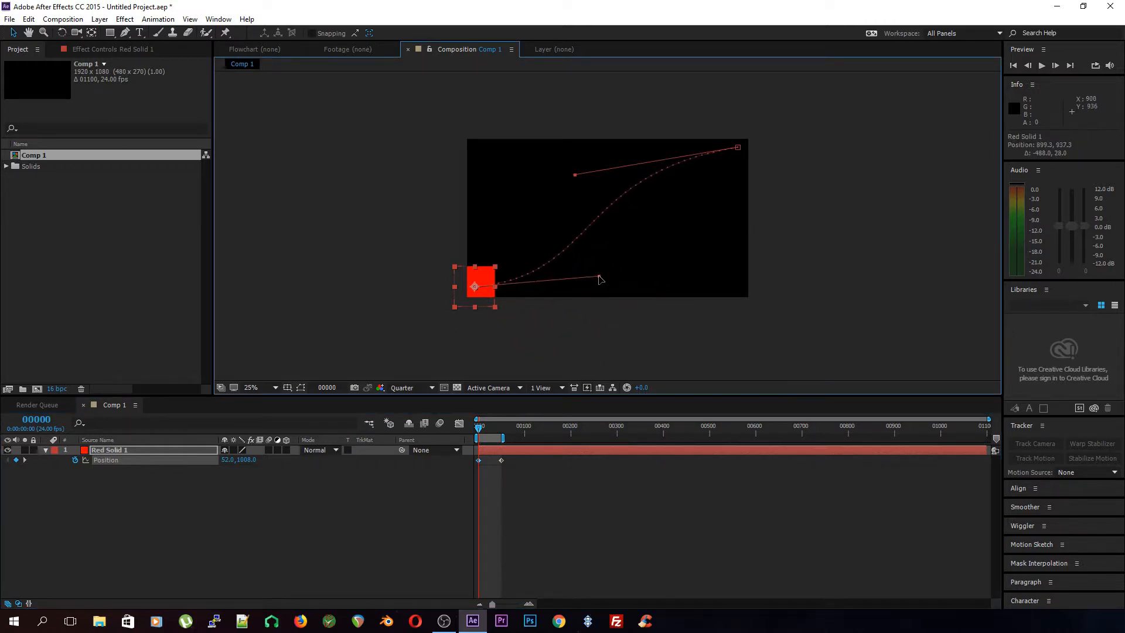
left_click_drag(576, 175, 713, 248)
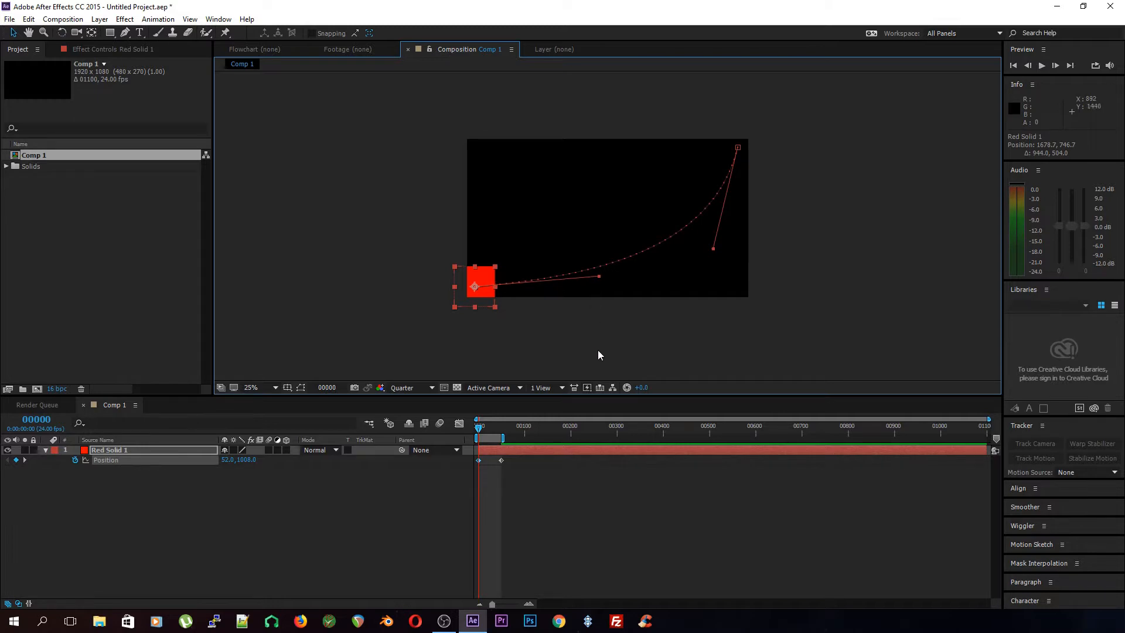
key("space")
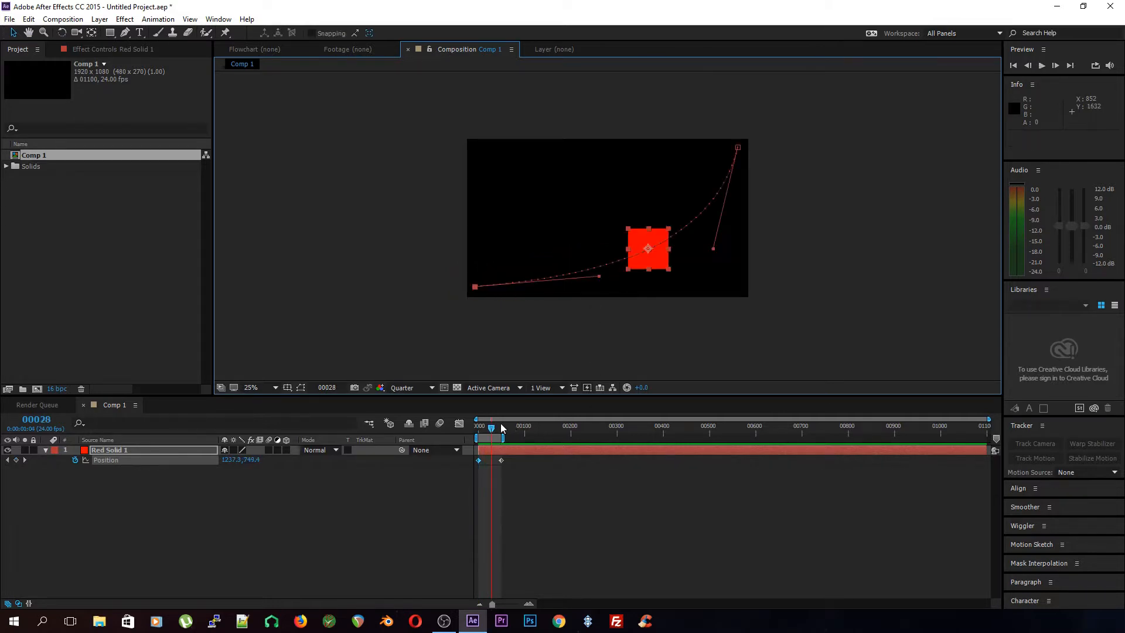
key("space")
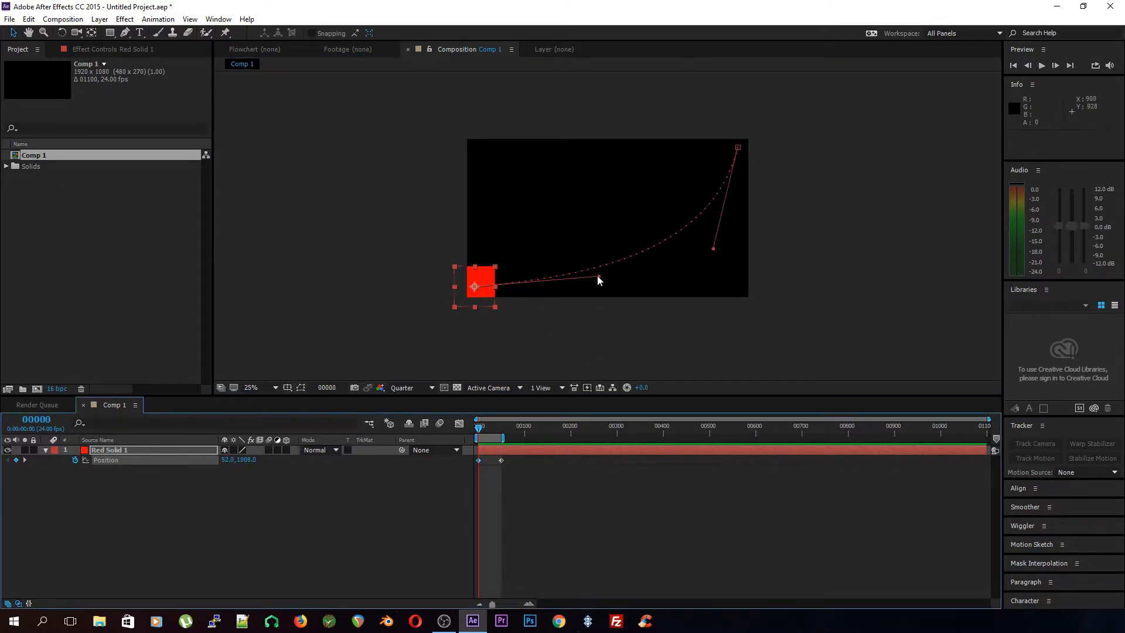
Realign both keyframe tangents with the diagonal so the motion path runs nearly straight between the two corners
left_click_drag(598, 279, 598, 287)
left_click_drag(712, 249, 707, 172)
left_click_drag(598, 285, 578, 237)
left_click_drag(707, 171, 703, 167)
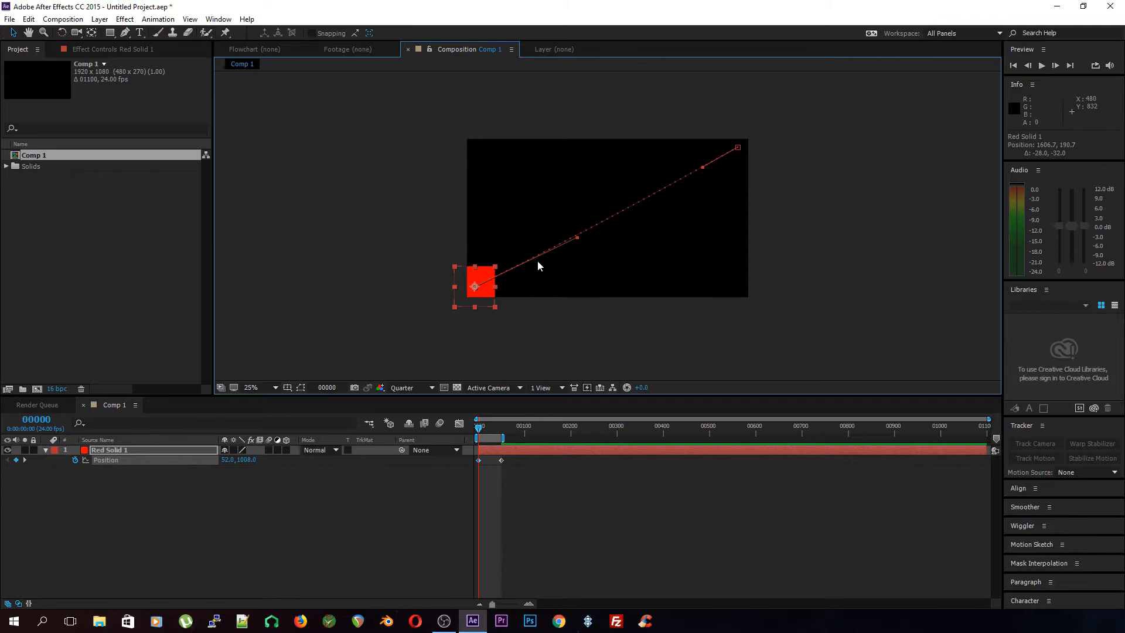
Show the Position animation in the Graph Editor and magnify the time range to frames 0 through 137
left_click(459, 424)
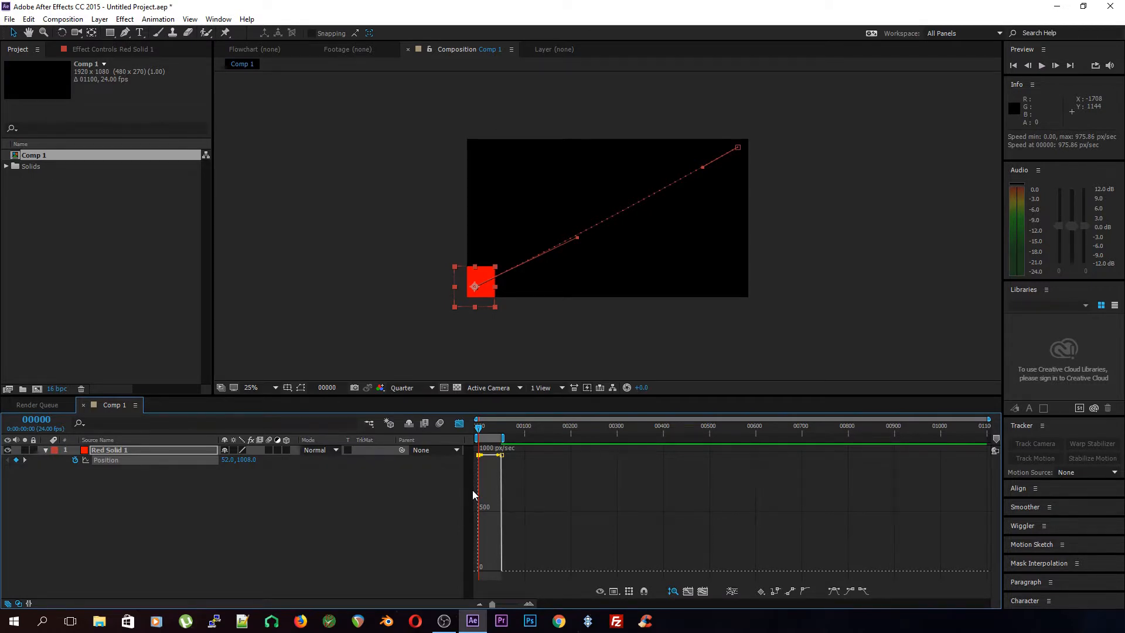
left_click(530, 601)
left_click(530, 600)
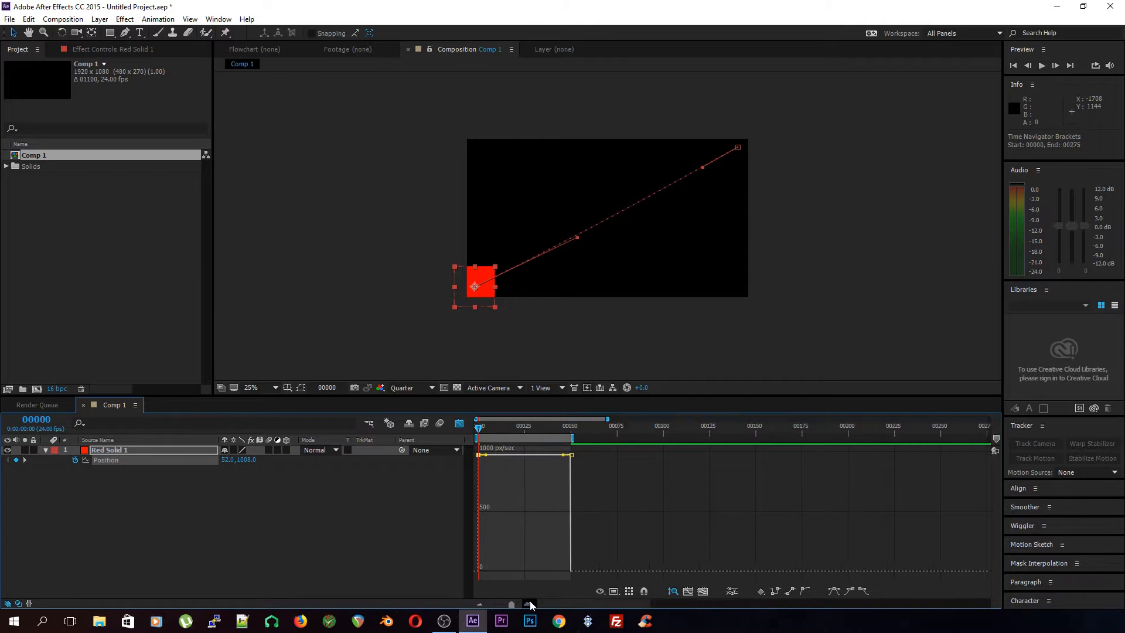
left_click(530, 601)
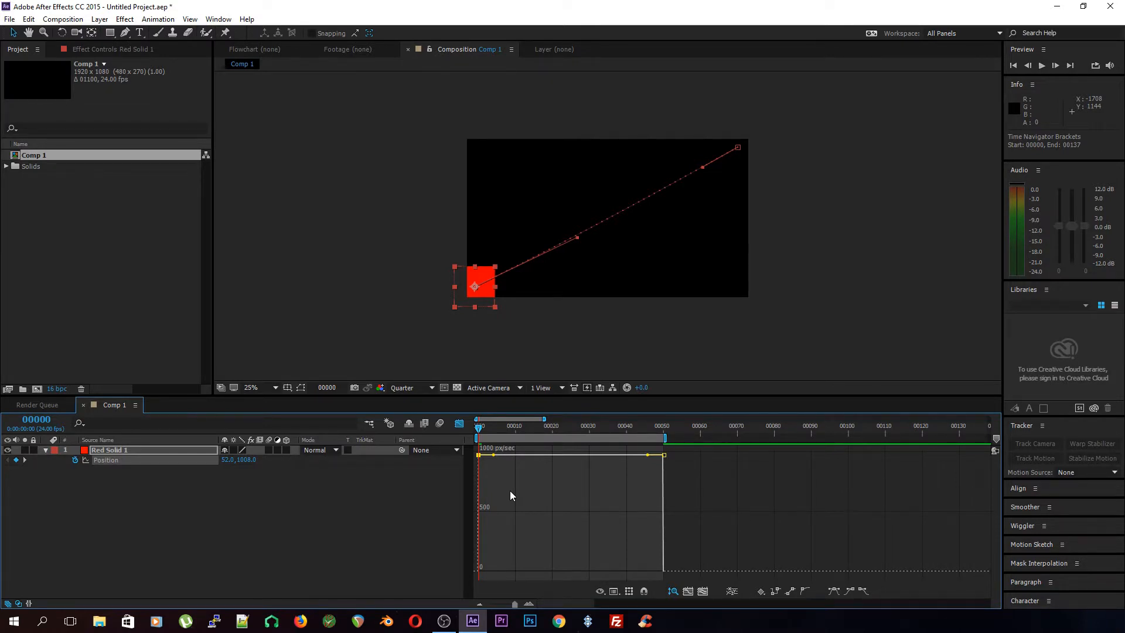
Compare the Position property's value graph with its speed graph, switching back and forth and ending on the speed graph
left_click_drag(490, 452, 435, 431)
left_click(619, 593)
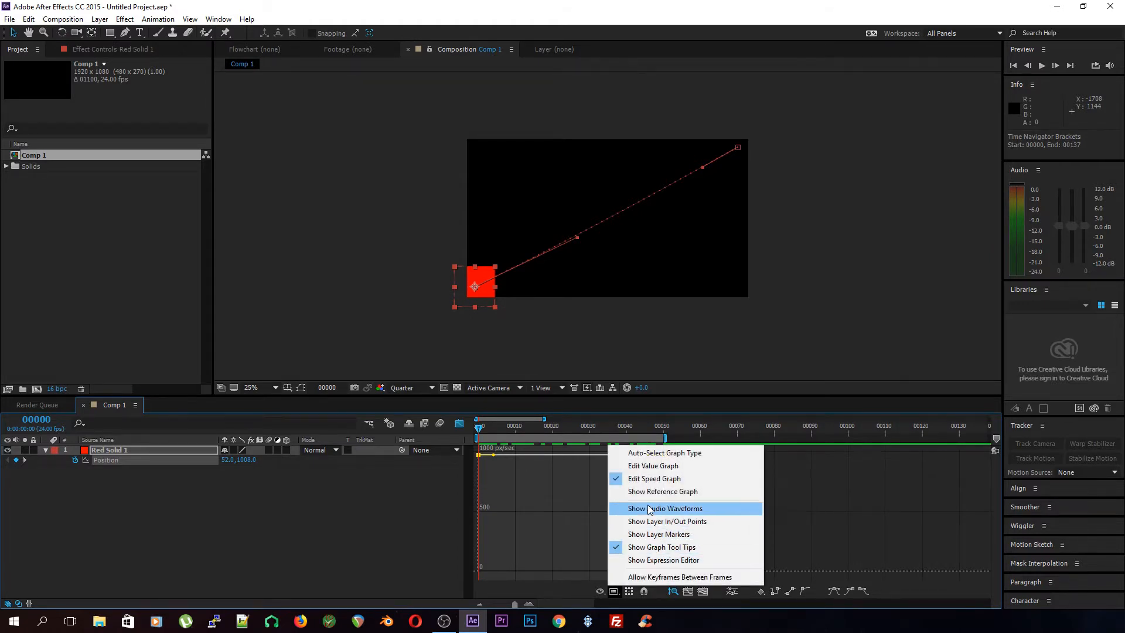
left_click(643, 466)
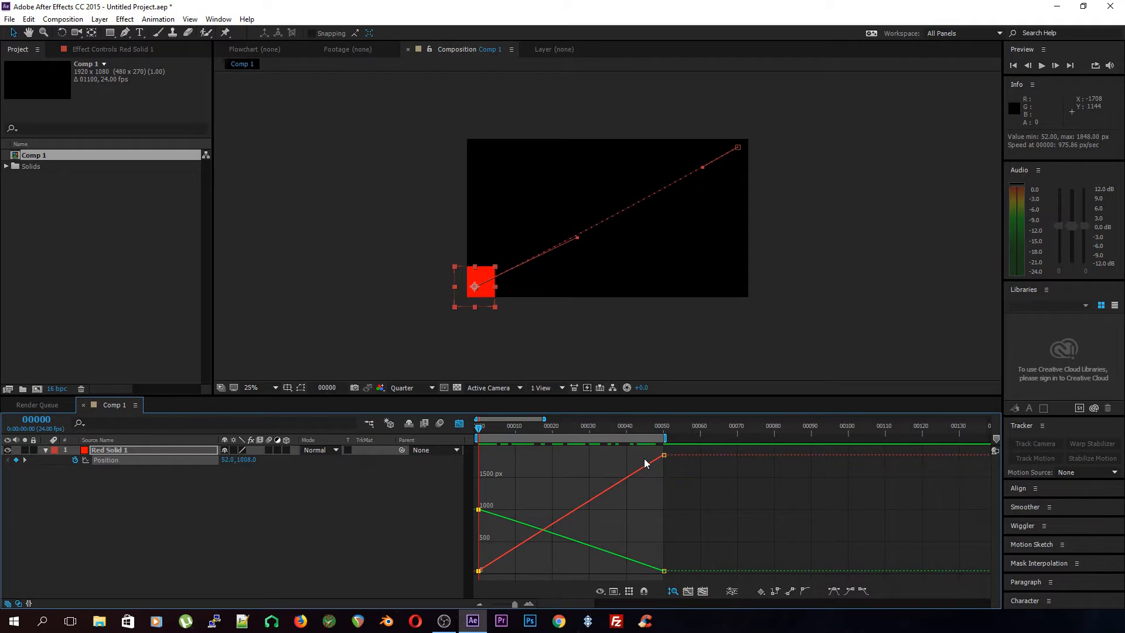
left_click(614, 590)
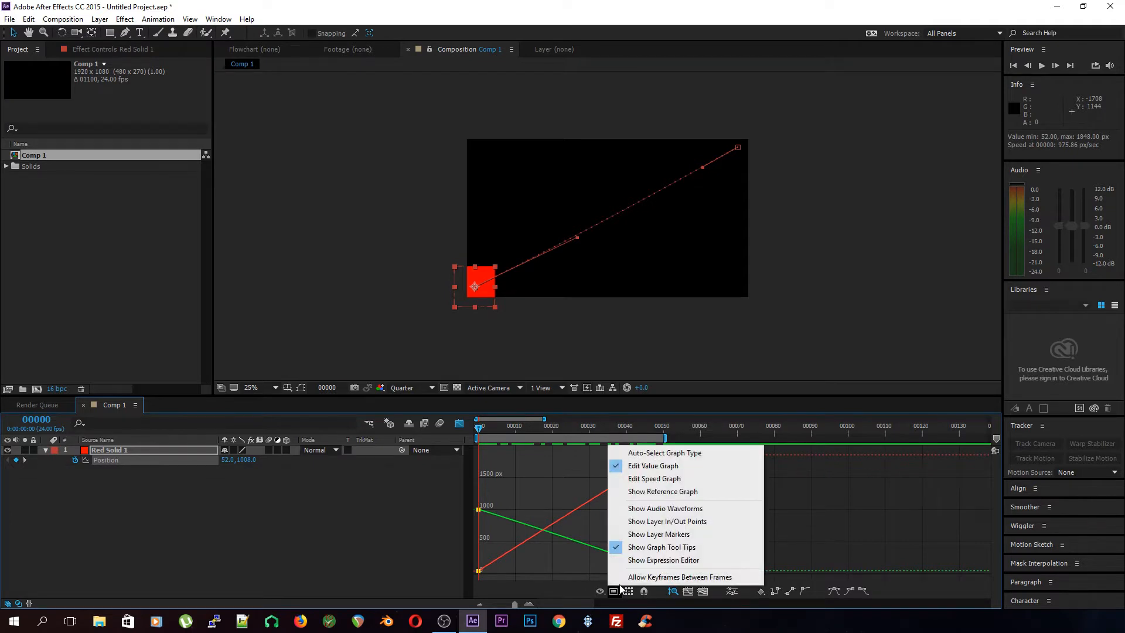
left_click(654, 478)
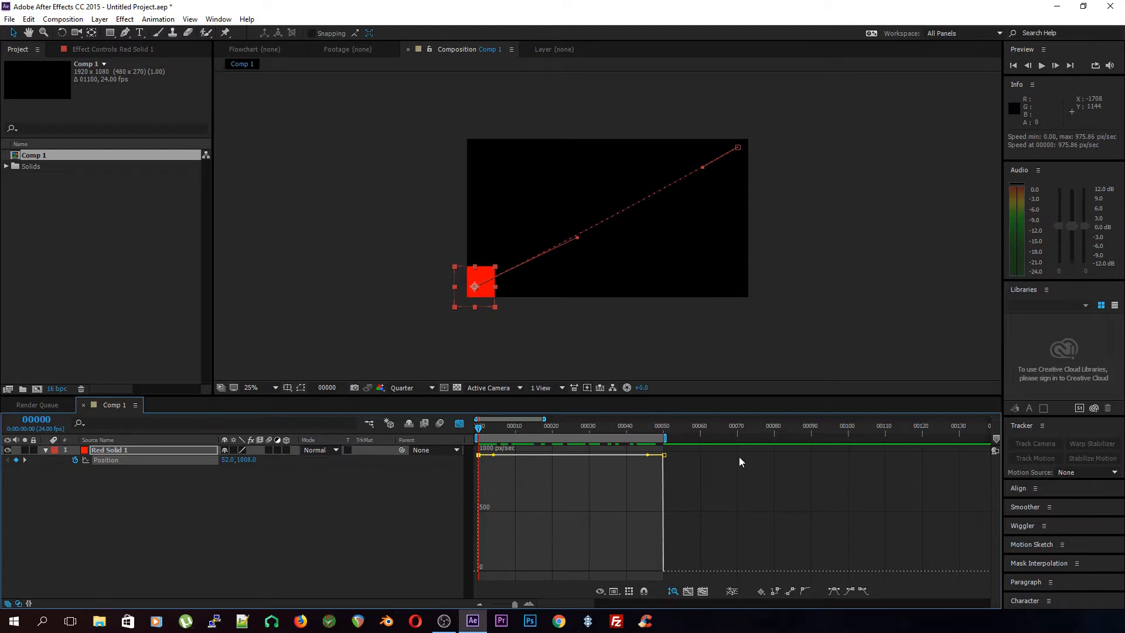
left_click(600, 590)
left_click(613, 591)
left_click(613, 591)
left_click(658, 466)
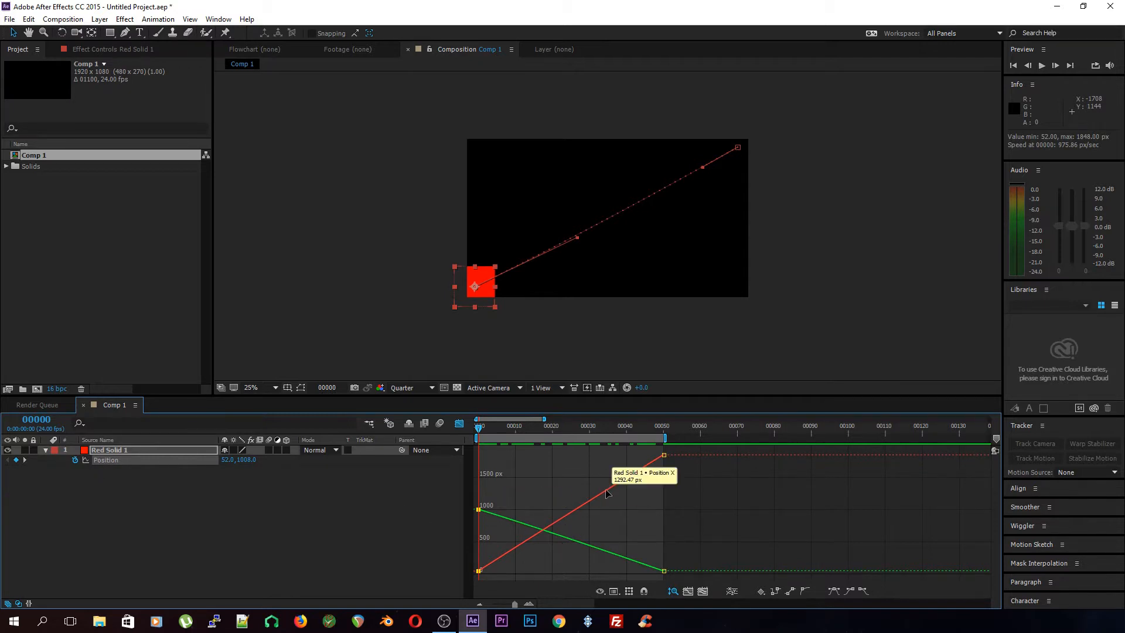
left_click(615, 592)
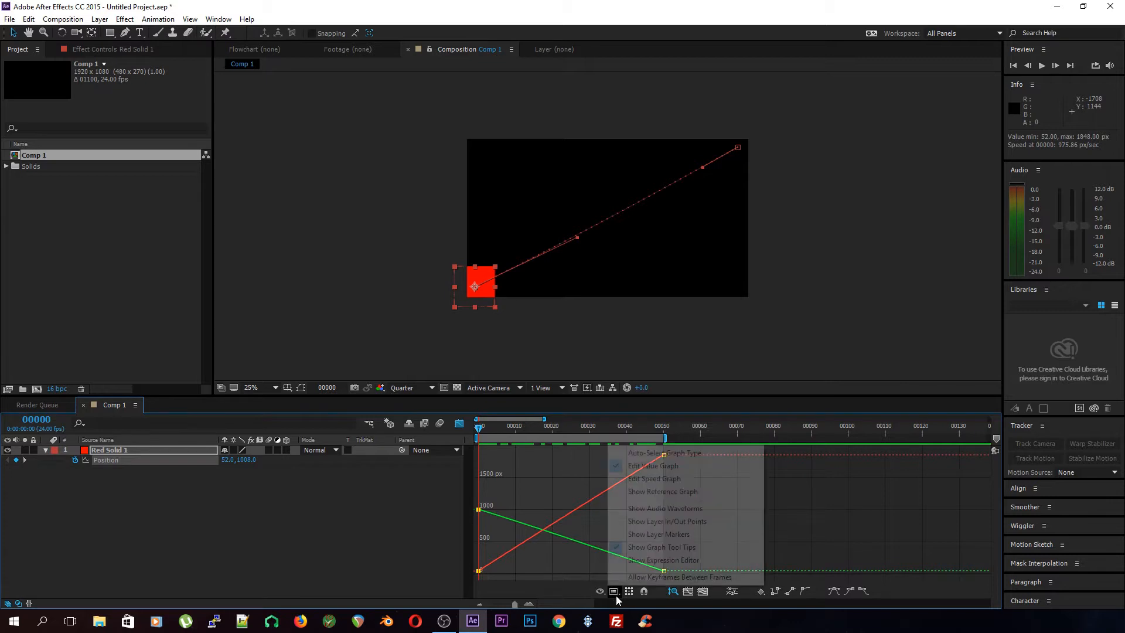
left_click(656, 479)
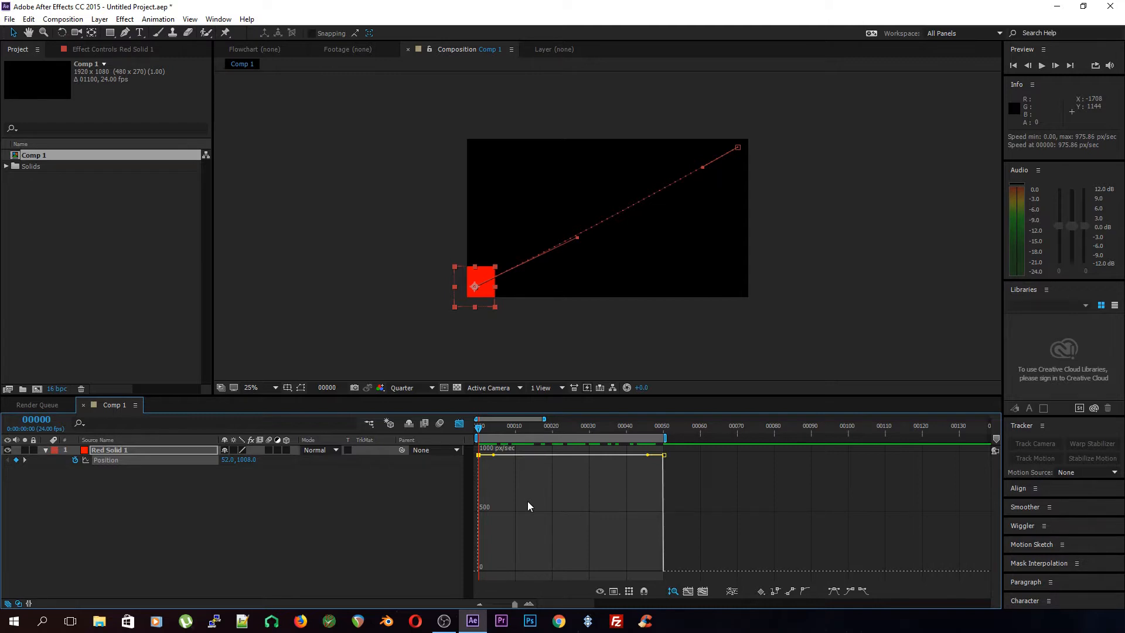
Lower the first Position keyframe's speed to nearly 0 px/sec in the speed graph and preview the movement
mouse_move(479, 458)
left_click_drag(479, 458, 478, 576)
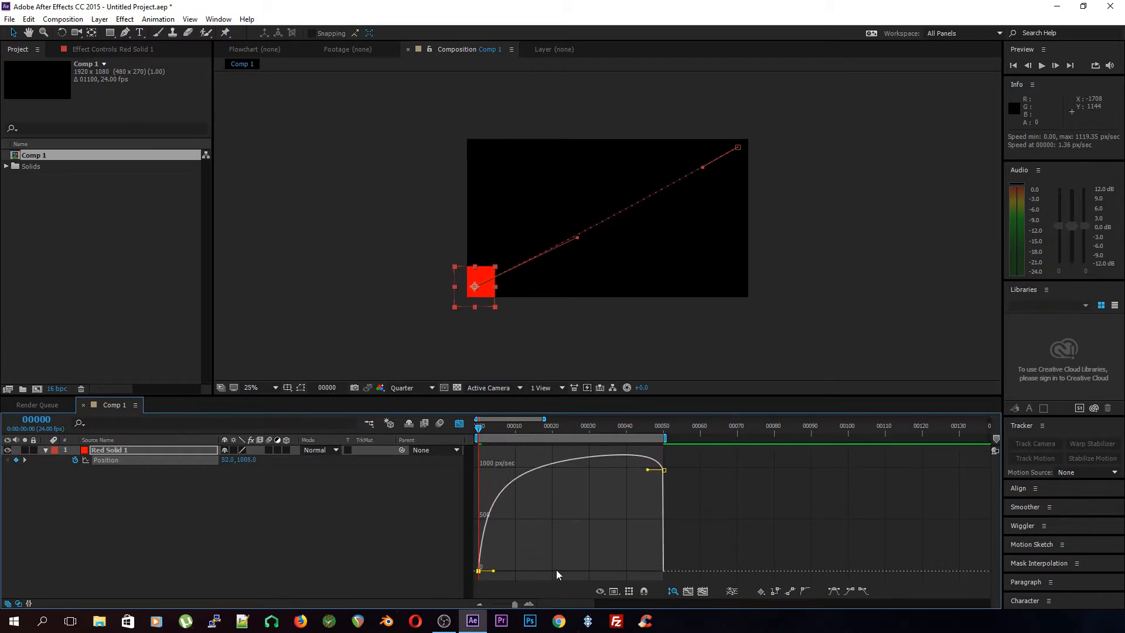
key("space")
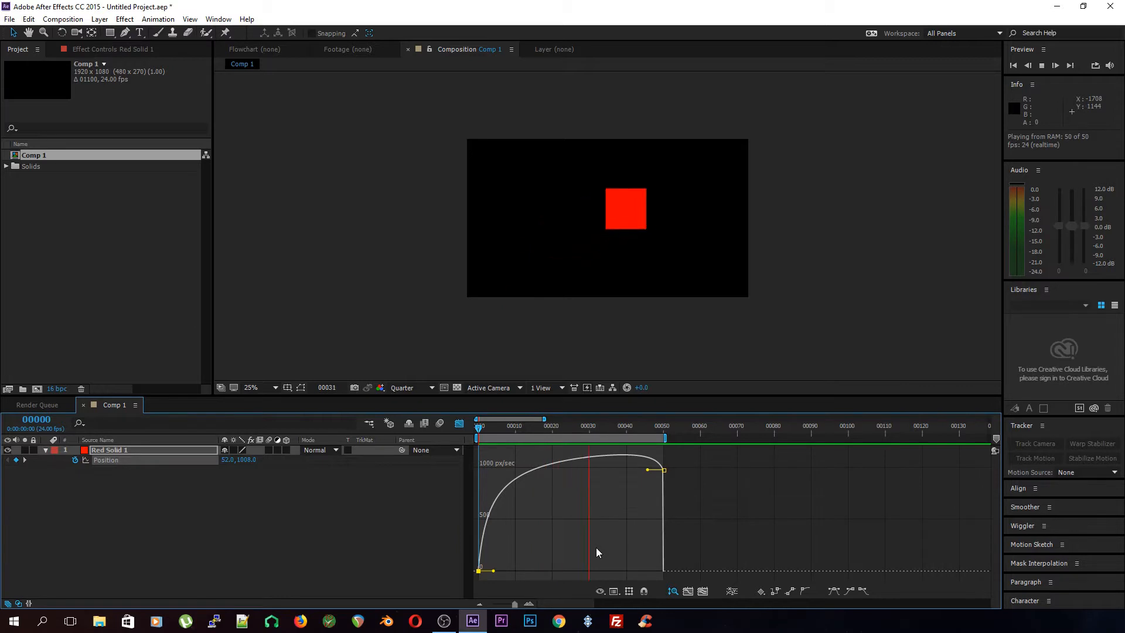
key("space")
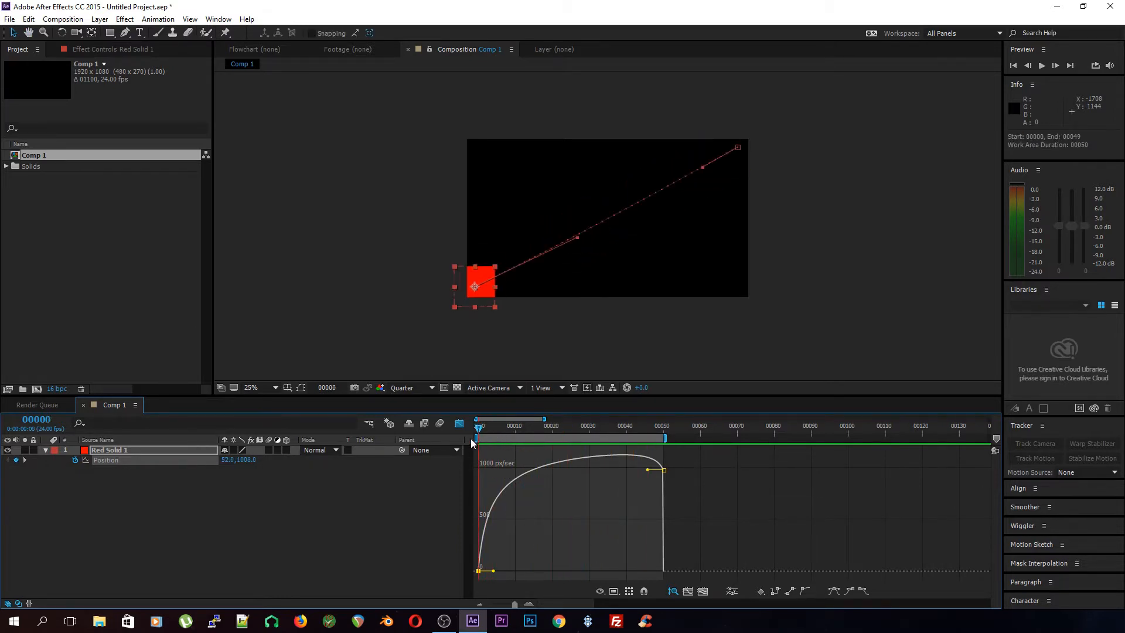
Scrub the movement through frames 16 and 40 against the speed curve, return to frame 0 and play it again
left_click_drag(472, 434, 540, 456)
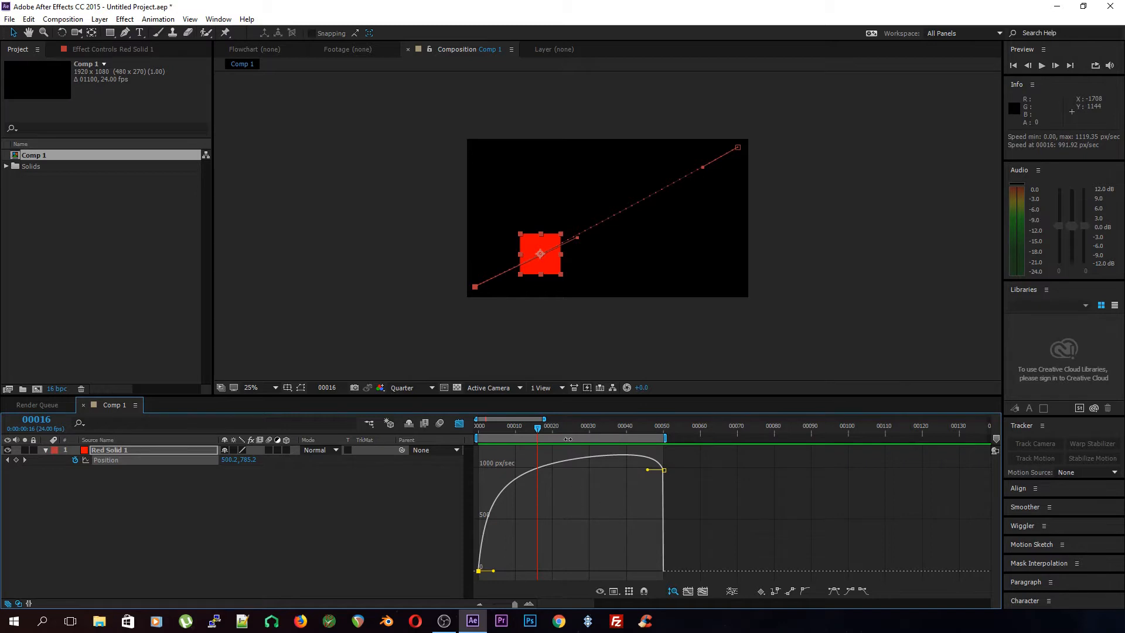
left_click_drag(537, 425, 627, 428)
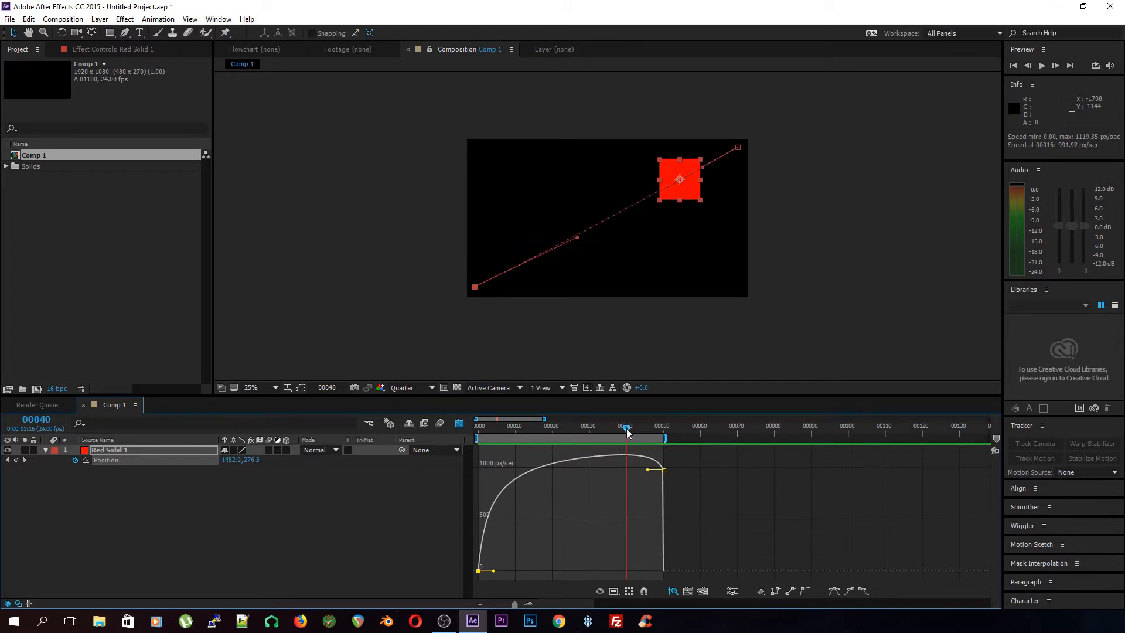
mouse_move(628, 457)
left_click_drag(626, 427, 459, 447)
key("space")
key("space")
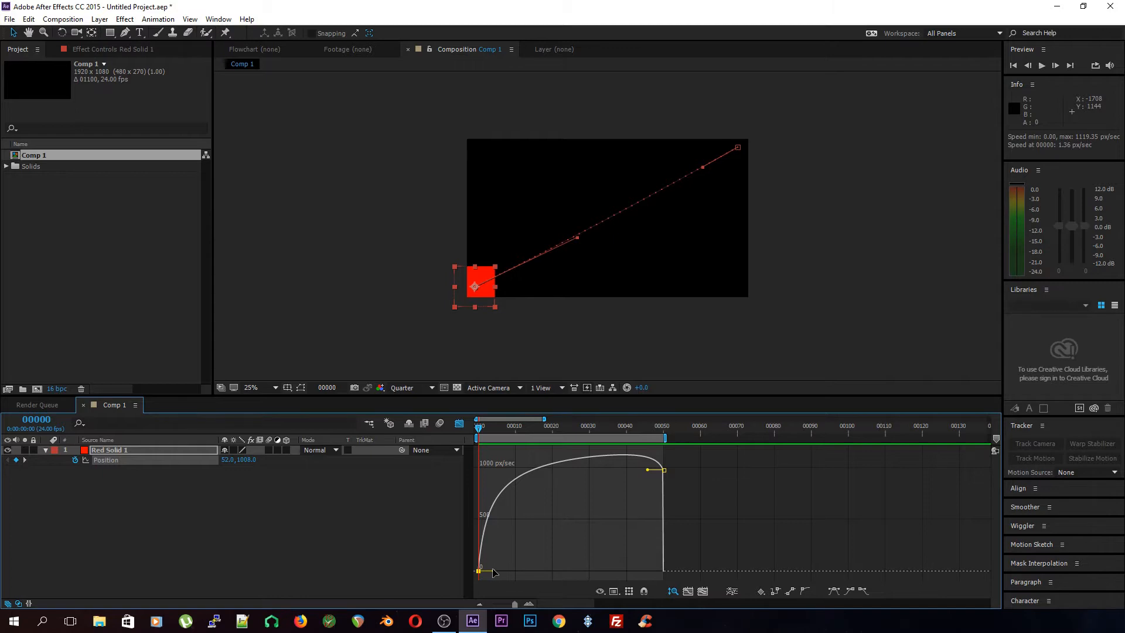
Stretch the first keyframe's influence handle to about frame 25 so the speed peaks late, and preview the movement
left_click_drag(492, 571, 575, 579)
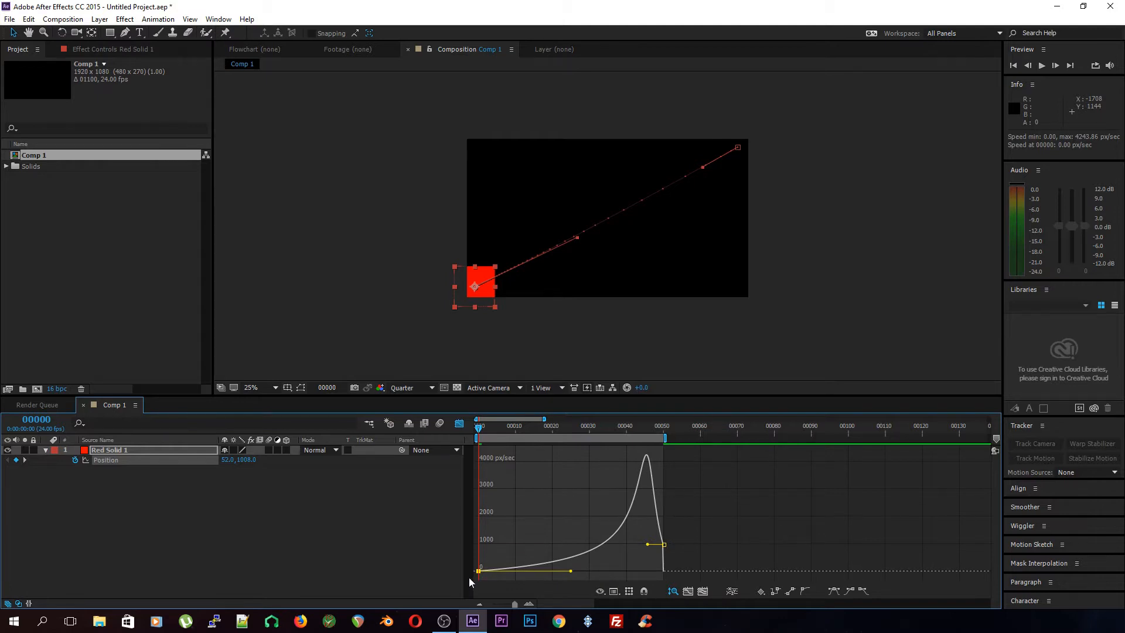
key("space")
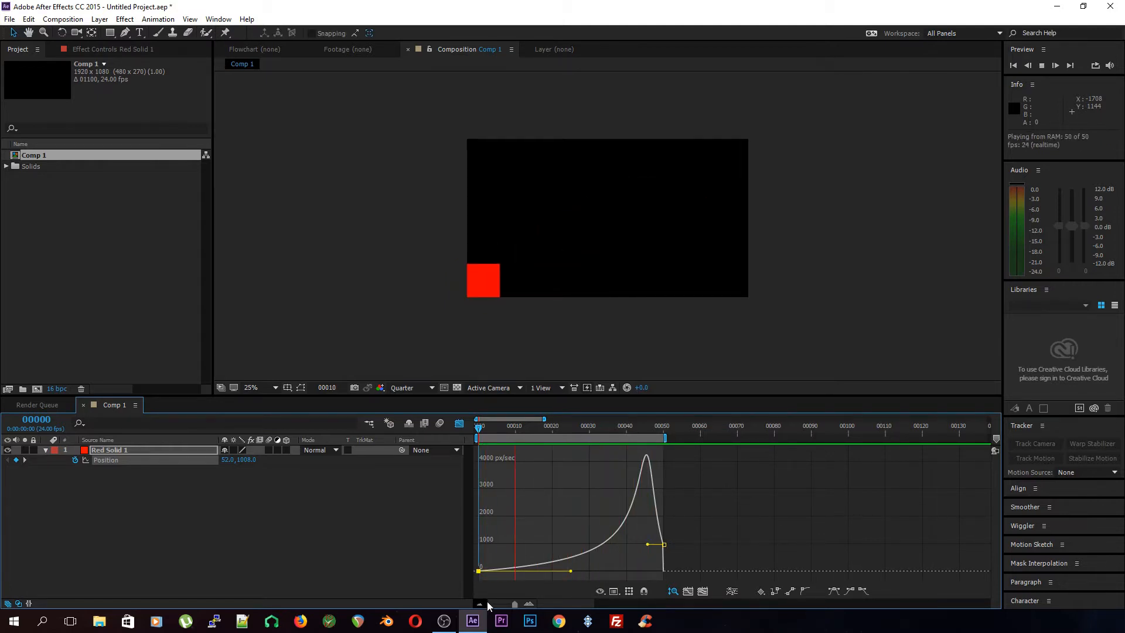
key("space")
Collapse the first keyframe's influence handle back onto the keyframe for nearly constant speed, and play the movement from the start
left_click_drag(573, 574, 479, 574)
left_click(567, 564)
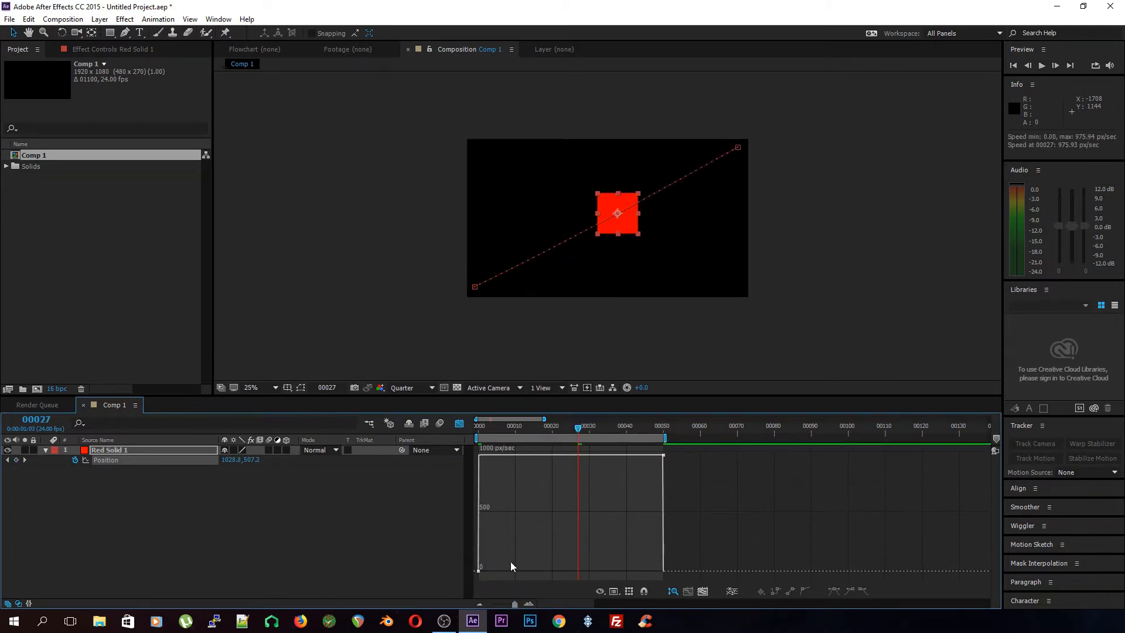
left_click_drag(517, 430, 477, 432)
key("space")
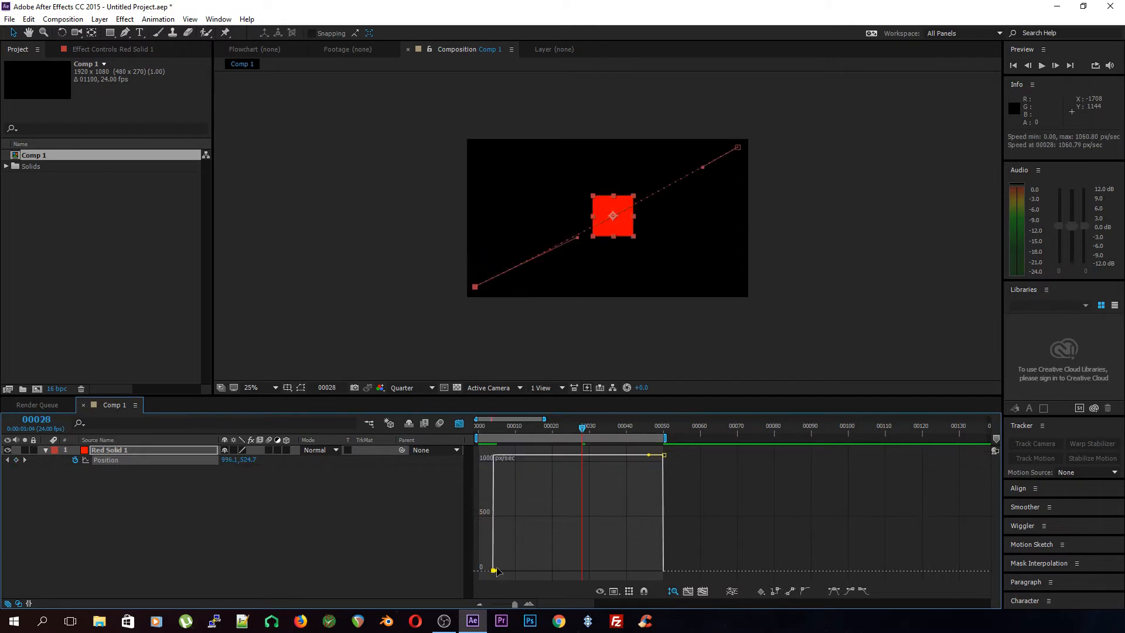
Extend the first keyframe's handle to about frame 13, pull the last keyframe to zero speed with its handle near frame 36, and preview
mouse_move(495, 571)
left_mouse_down()
mouse_move(542, 571)
mouse_move(479, 570)
left_mouse_up()
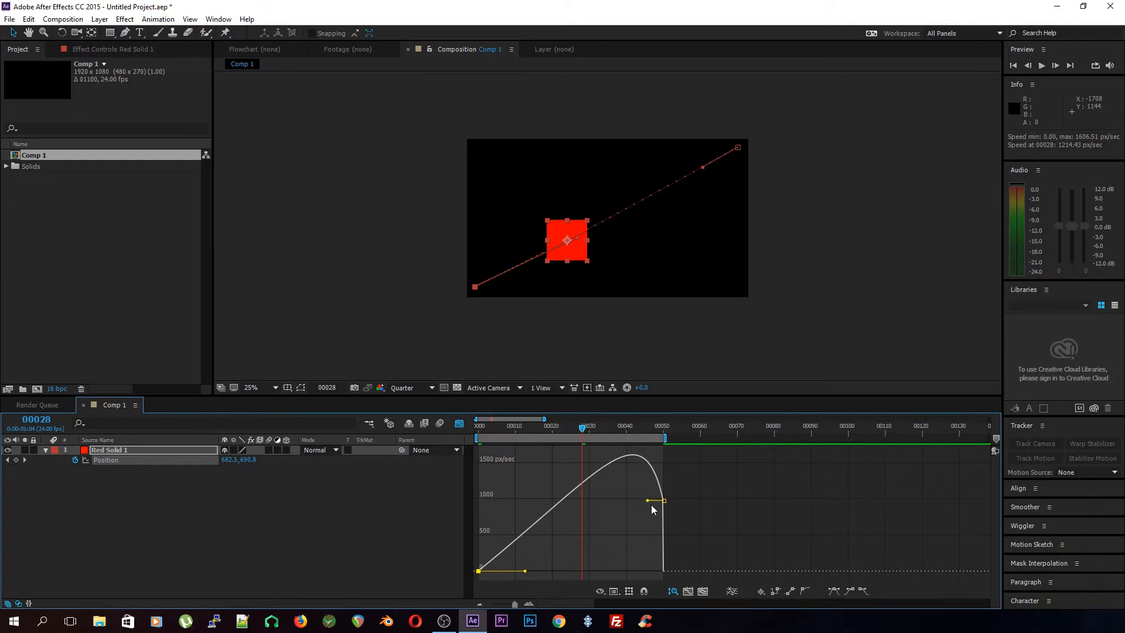
left_click_drag(648, 500, 613, 576)
left_click_drag(582, 429, 477, 456)
key("space")
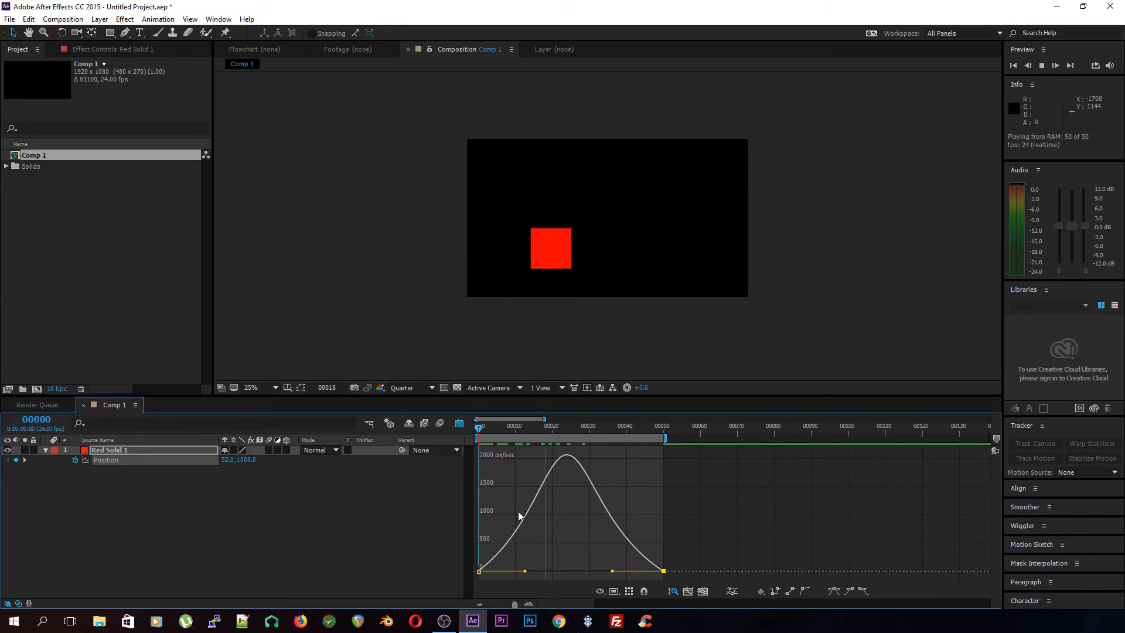
key("space")
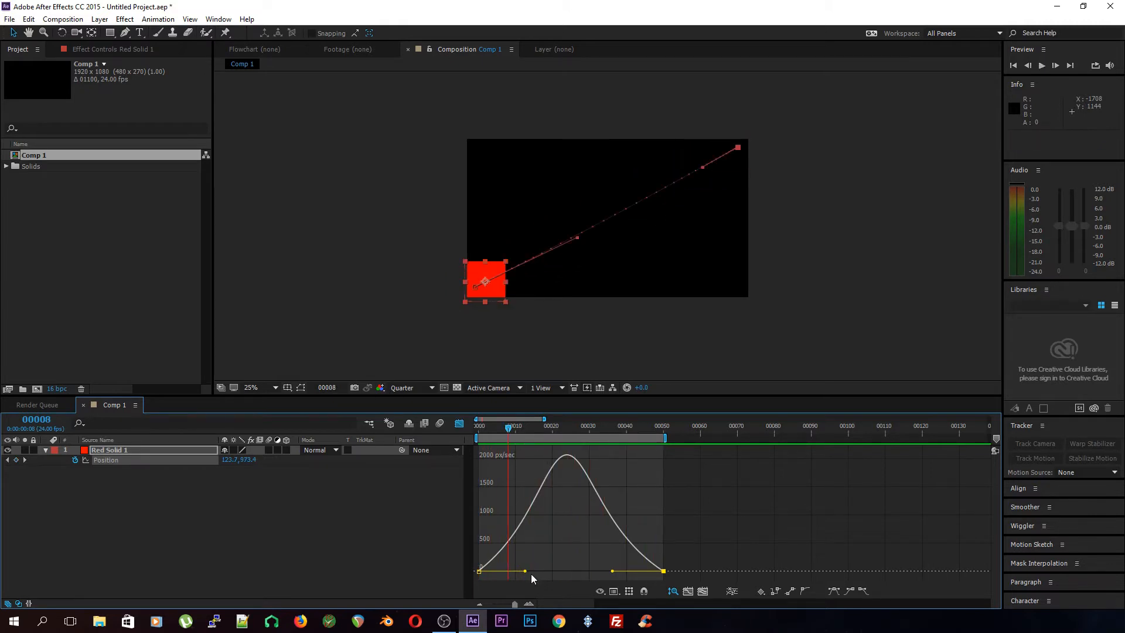
Shorten the speed handles to about frames 8 and 42 for a rounder, symmetrical curve, and preview from frame 0
left_click_drag(520, 573, 505, 575)
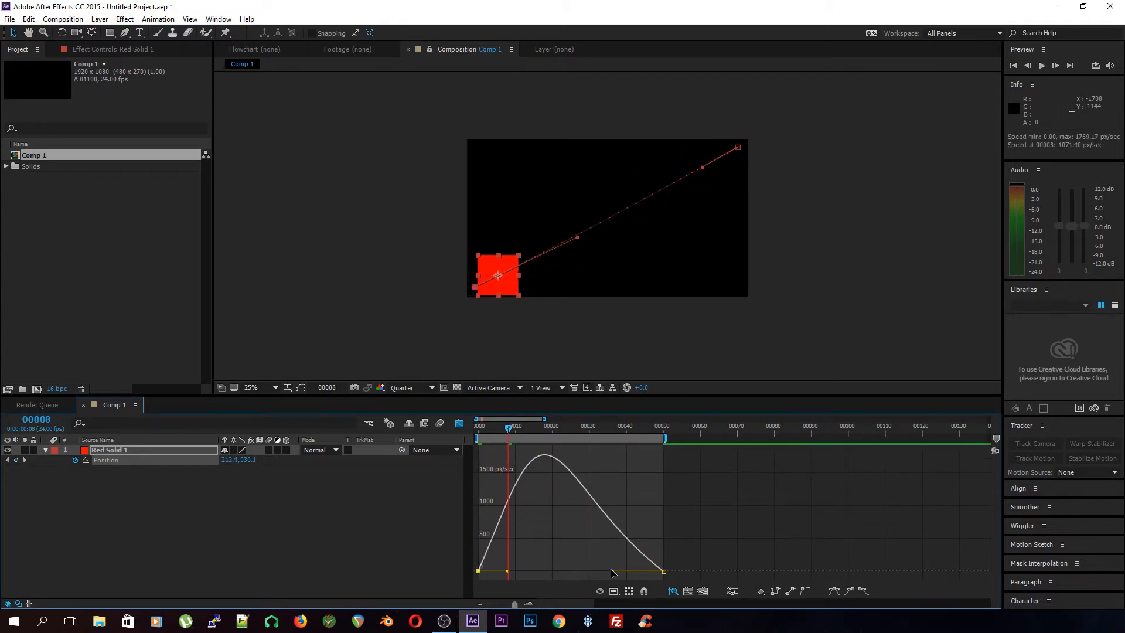
left_click_drag(612, 573, 633, 573)
key("Home")
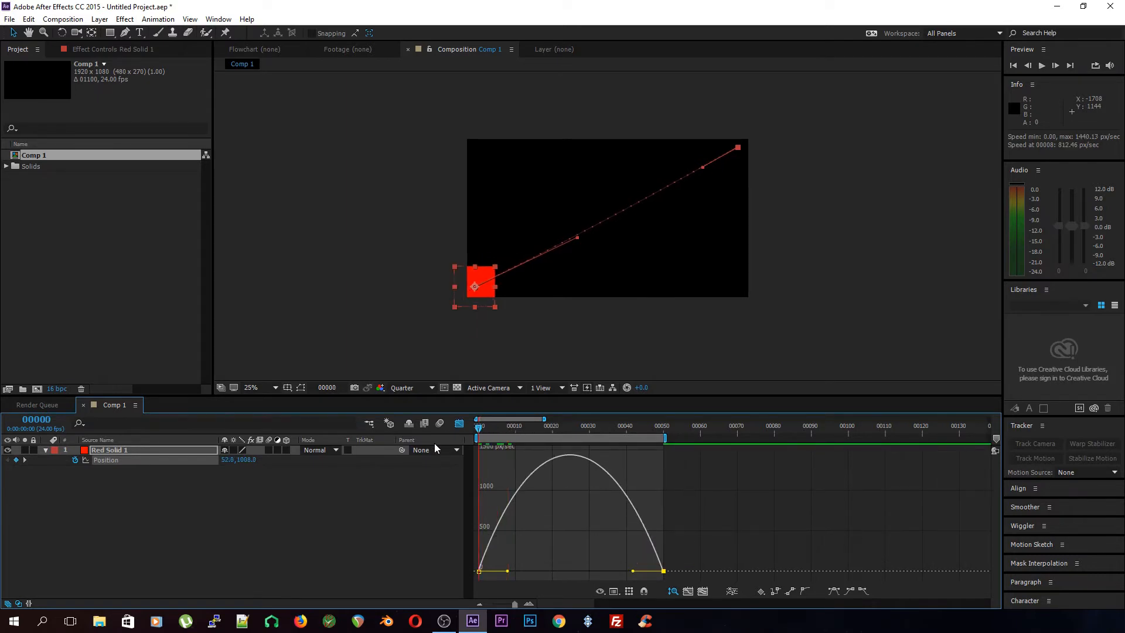
left_click(461, 493)
key("space")
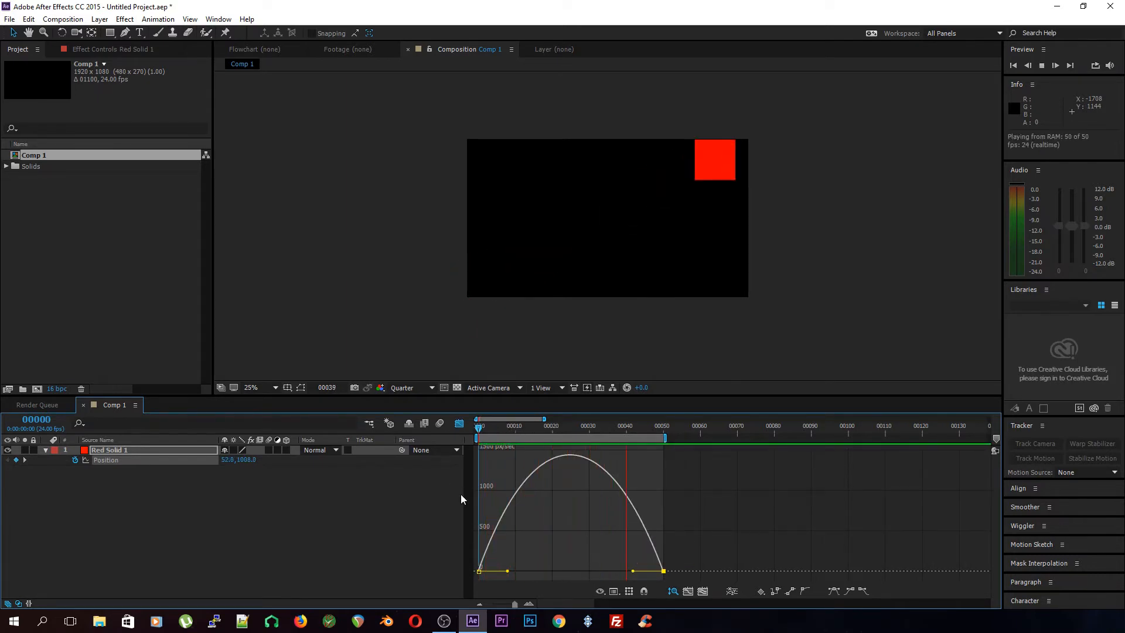
Stretch the speed handles until they meet near frame 25 for a sharp mid-point spike, and preview from frame 0
left_click(509, 569)
left_click_drag(508, 570, 582, 581)
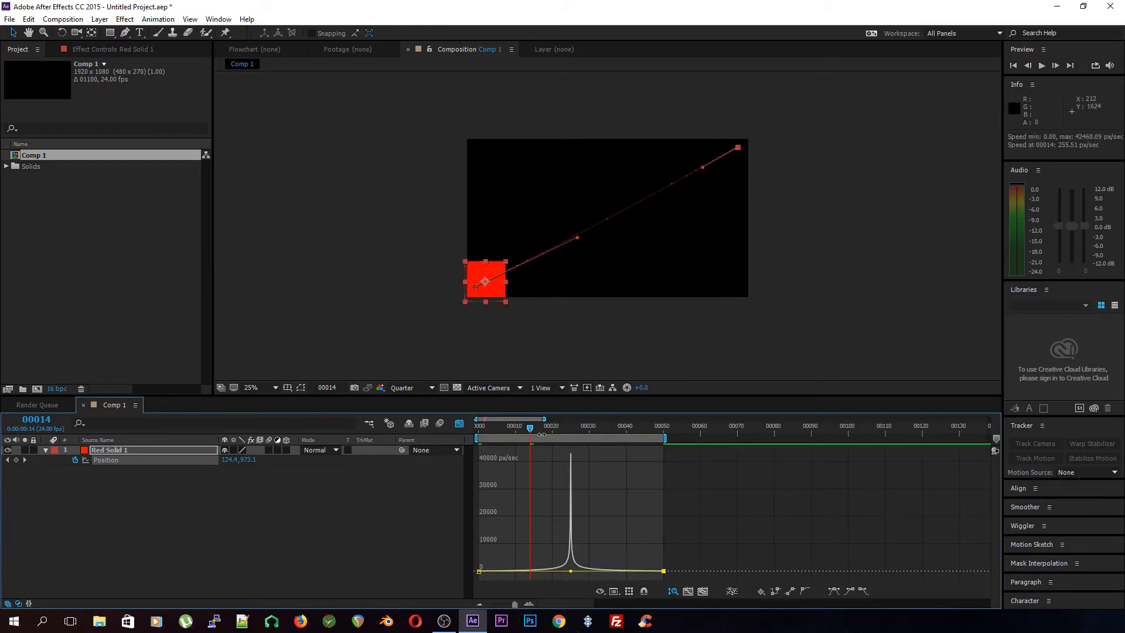
key("Home")
left_click(403, 459)
key("space")
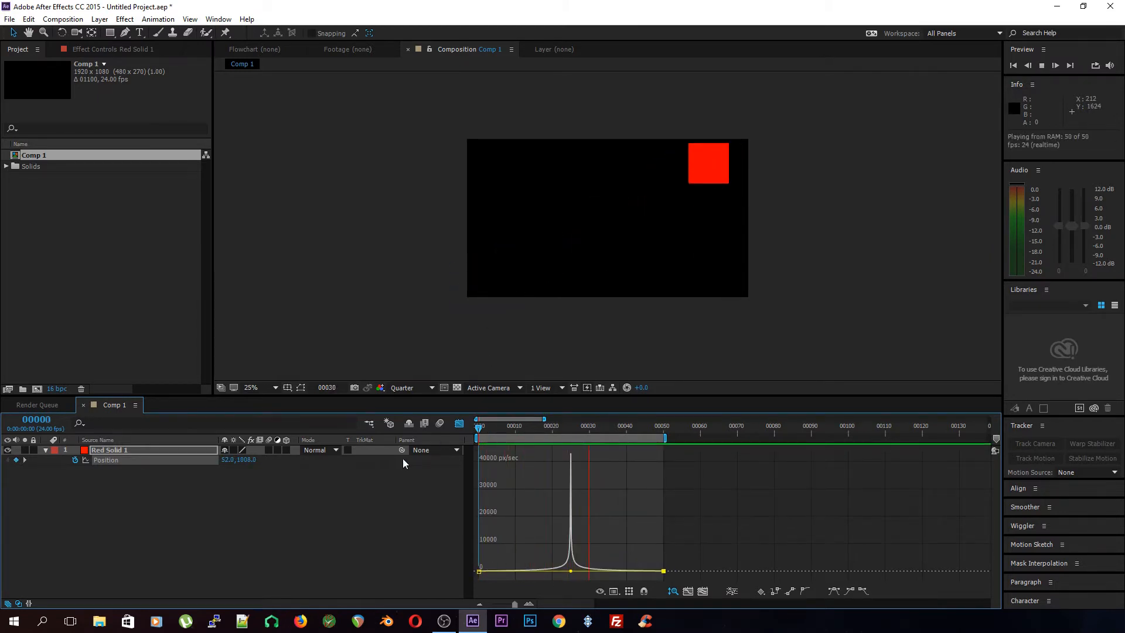
key("space")
Soften the speed curve with handles at about frames 11 and 37, and move the current time to frame 21
left_click_drag(574, 571, 518, 575)
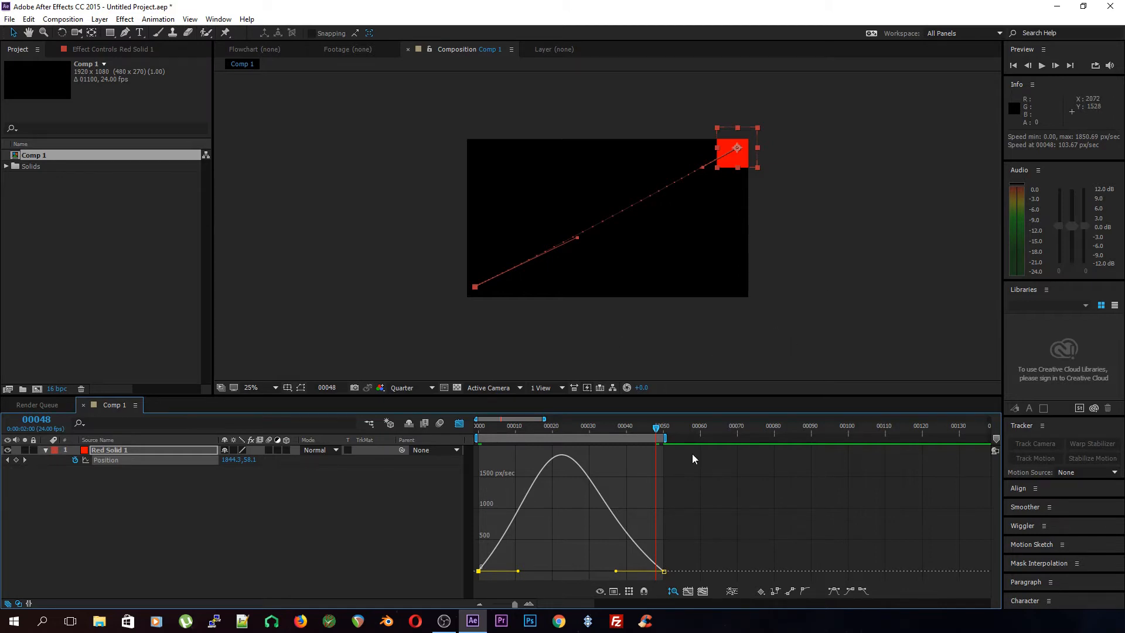
left_click_drag(658, 437, 556, 446)
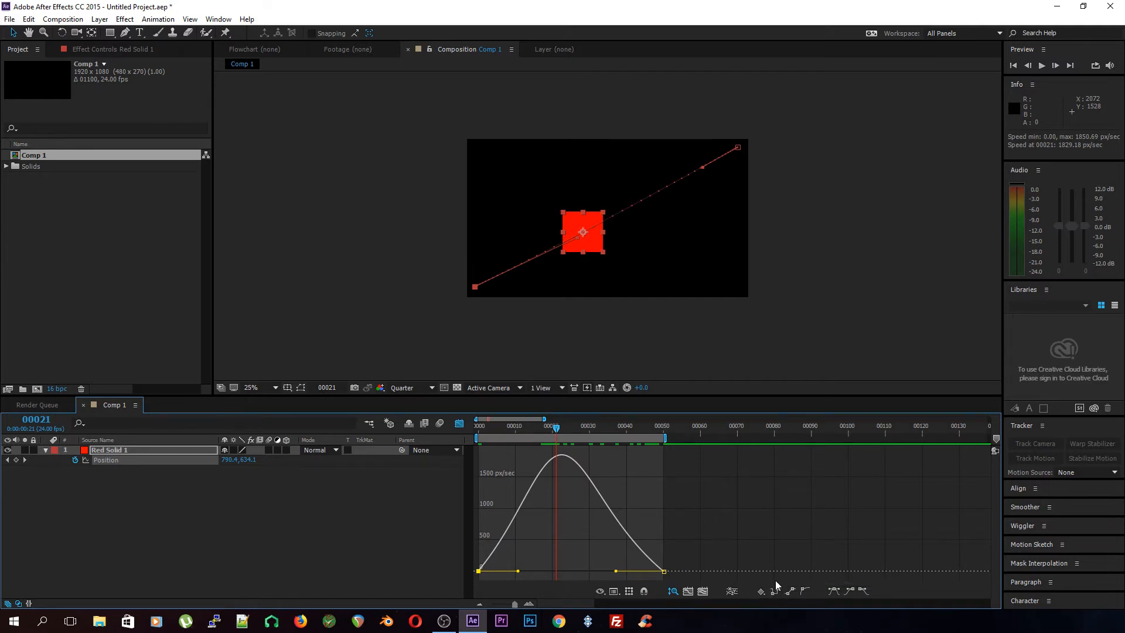
Try Hold interpolation on the first Position keyframe, scrub back toward the start, and undo the conversion
left_click(771, 598)
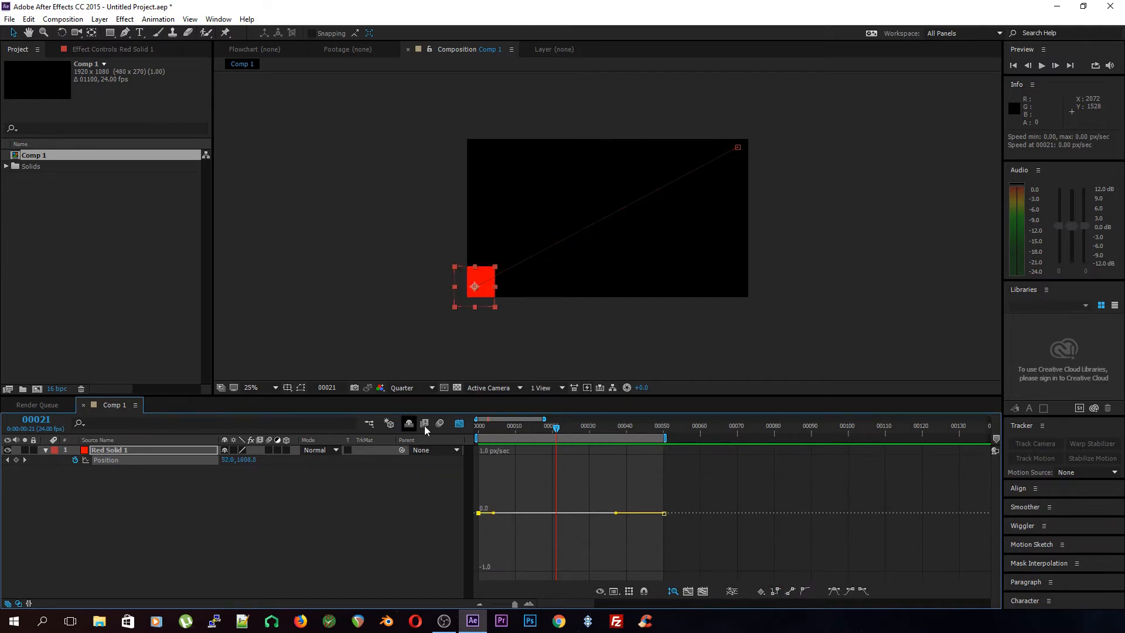
key("Home")
left_click_drag(590, 430, 487, 467)
key("ctrl+z")
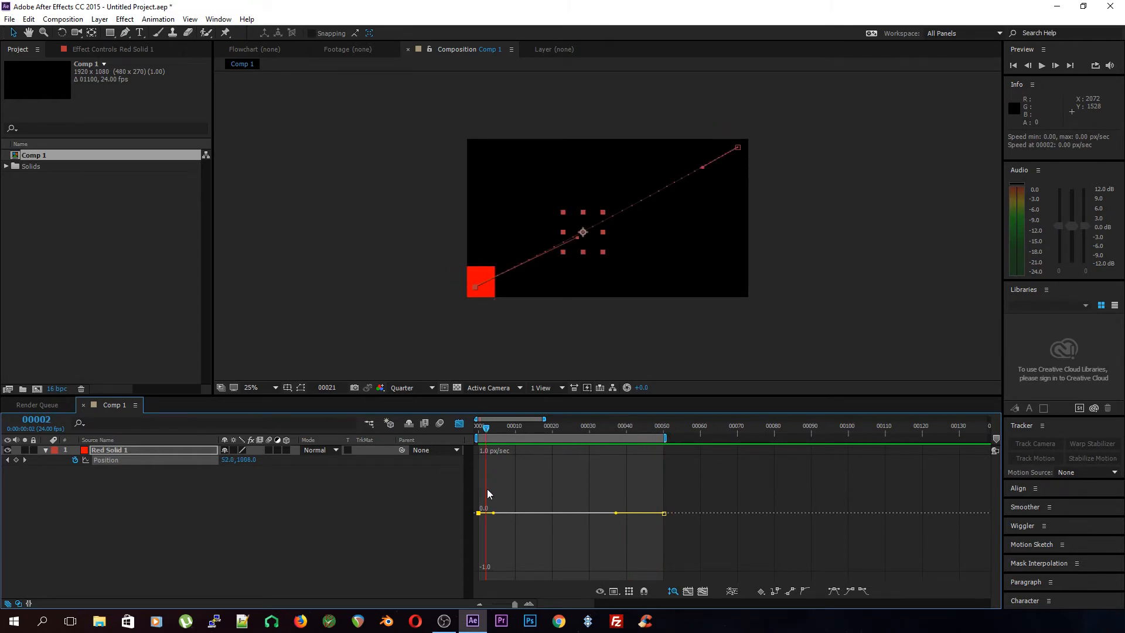
Try Linear interpolation on the first Position keyframe, scrub back to the start, and undo the conversion
left_click(791, 589)
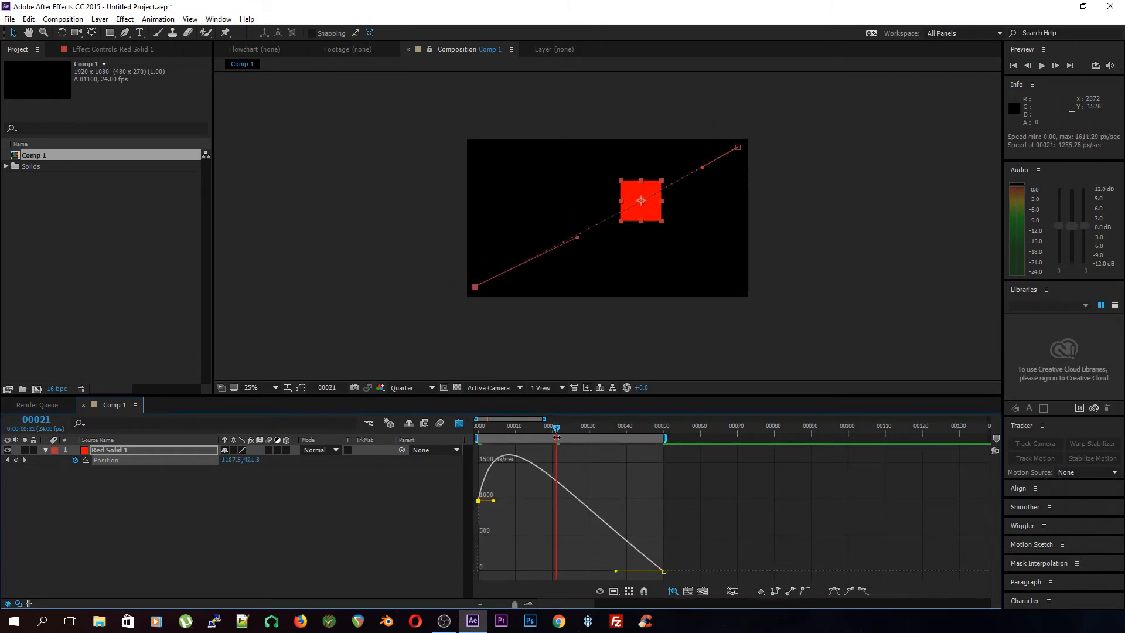
left_click_drag(556, 428, 476, 471)
key("ctrl+z")
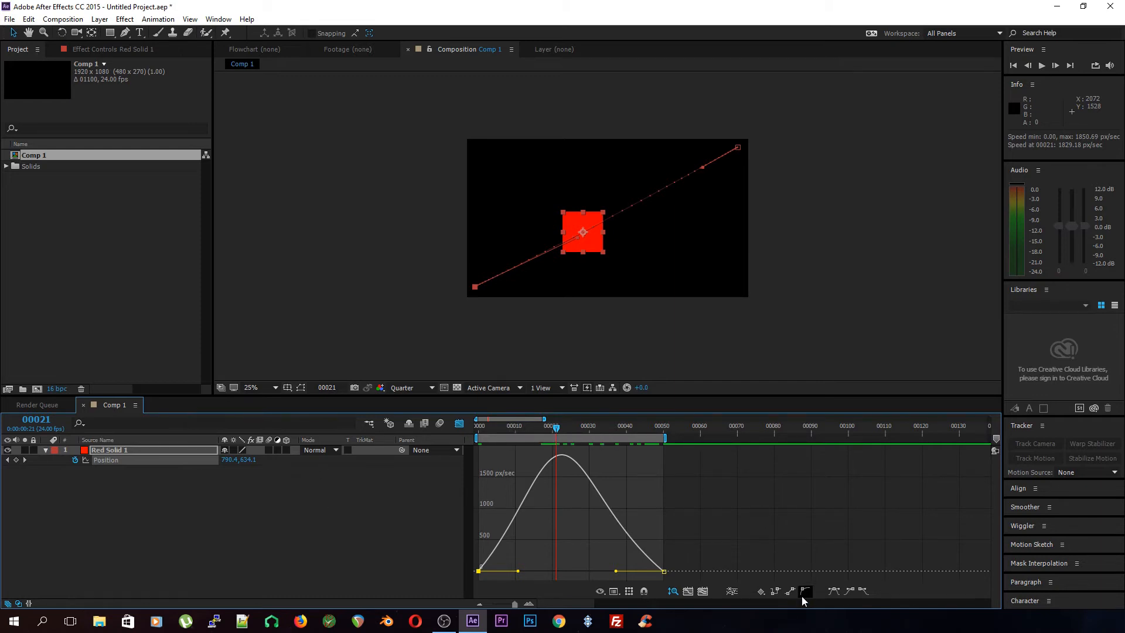
Try Auto Bezier interpolation on the first Position keyframe, scrub to frame 29, and undo the conversion
left_click(803, 595)
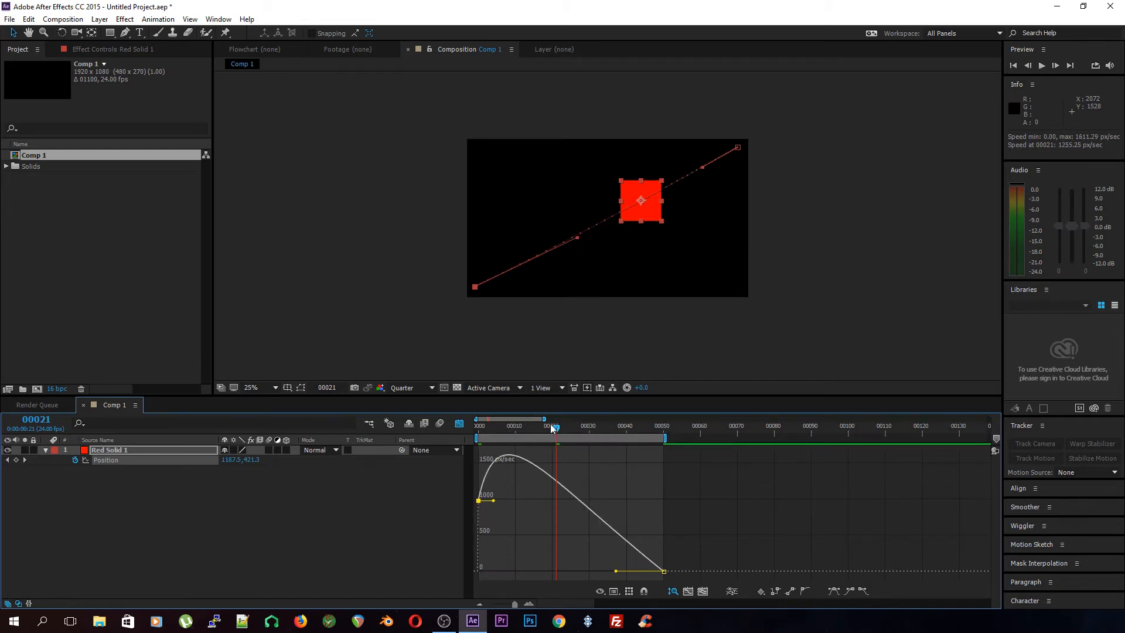
left_click_drag(552, 428, 586, 490)
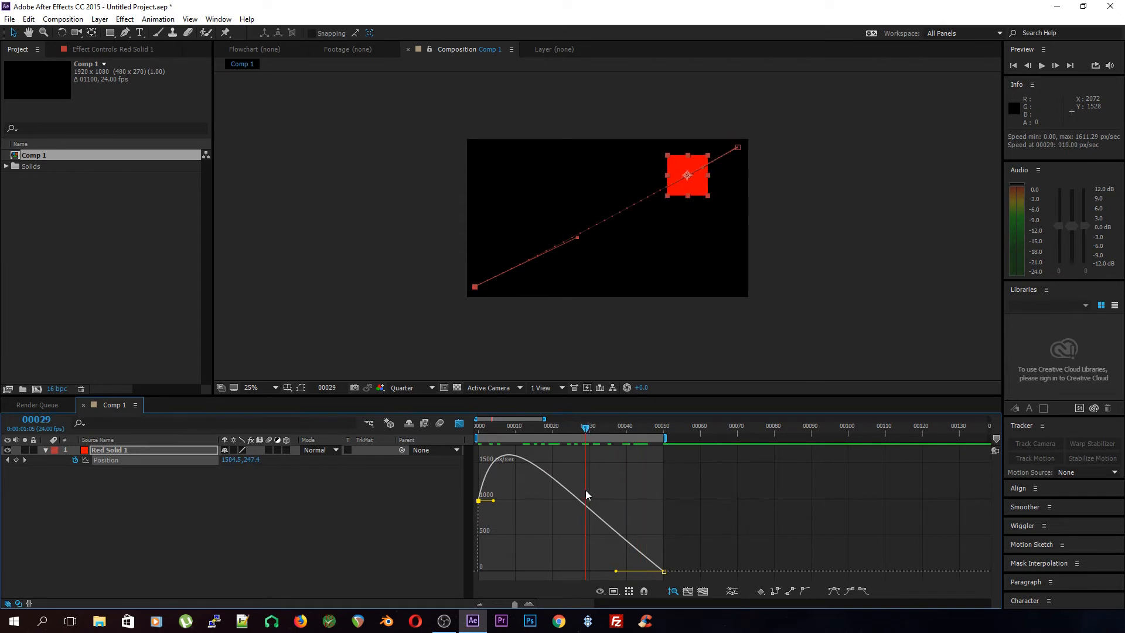
key("ctrl+z")
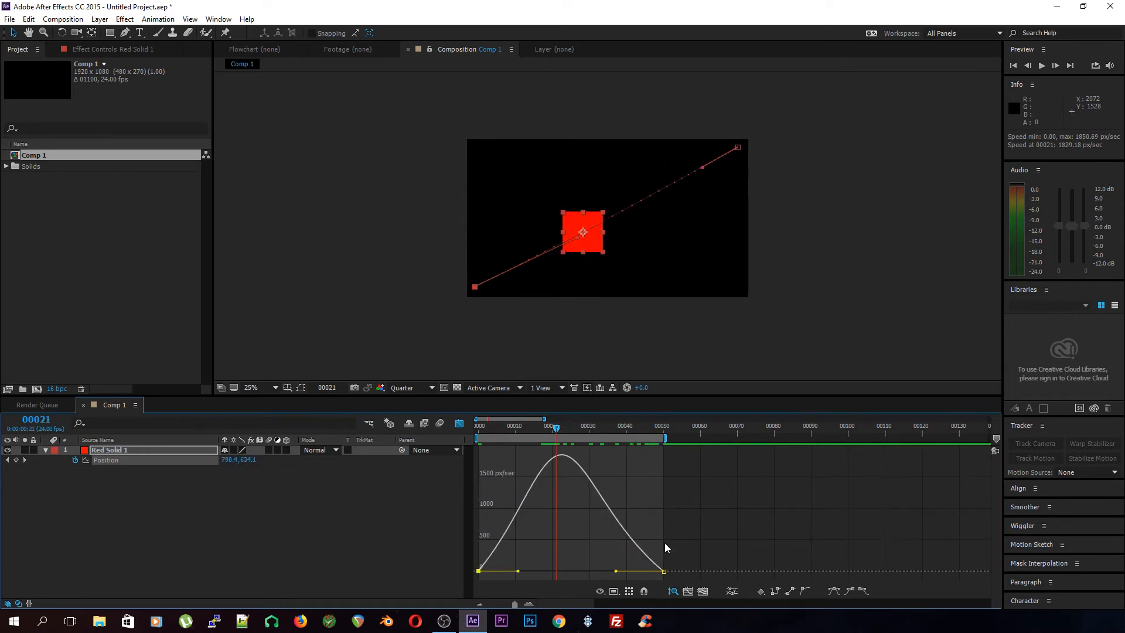
Apply Easy Ease to the first Position keyframe
left_click(835, 592)
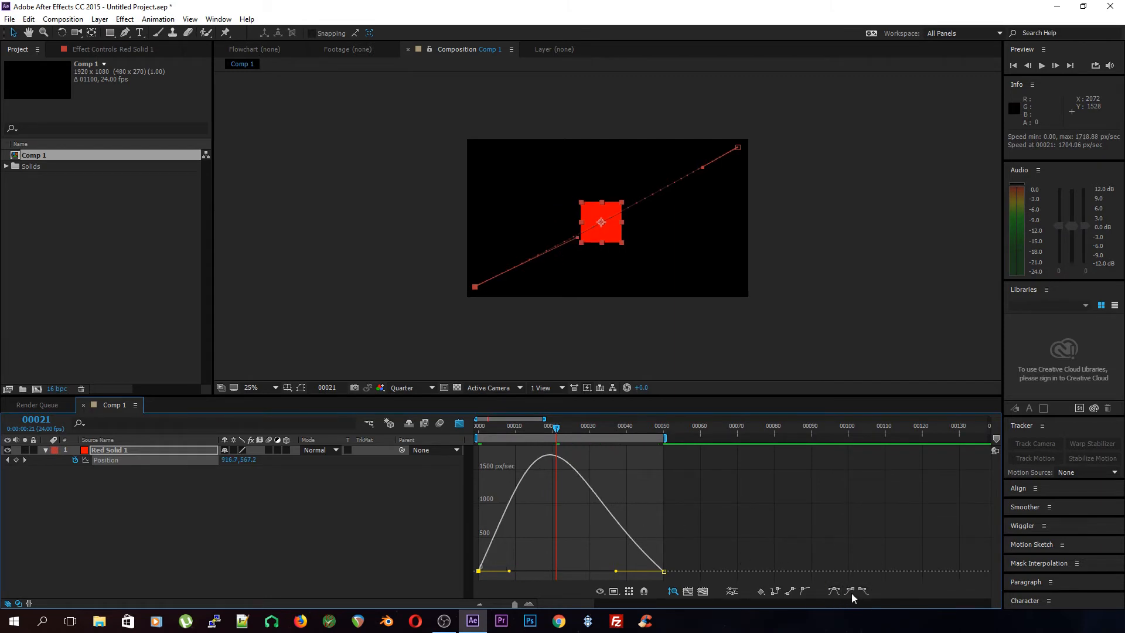
Shorten the speed handles of both Position keyframes so the speed graph forms a rounded arch, and return to frame 0
left_click_drag(555, 430, 501, 440)
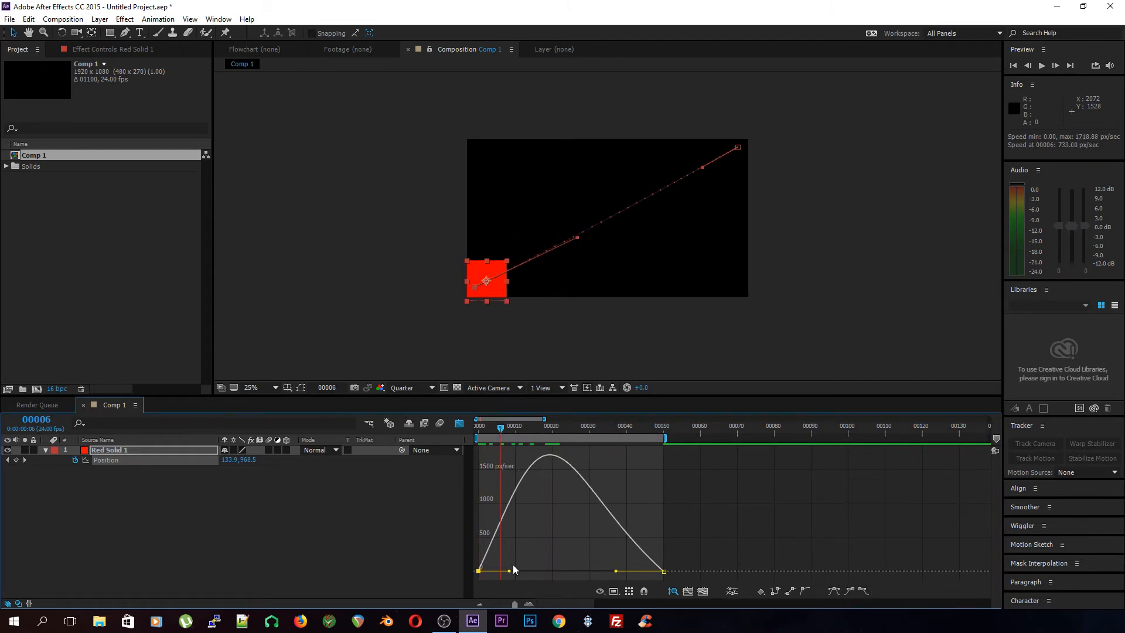
left_click_drag(509, 571, 521, 572)
mouse_move(502, 430)
left_mouse_down()
mouse_move(515, 430)
mouse_move(509, 447)
left_mouse_up()
left_click_drag(522, 572, 499, 572)
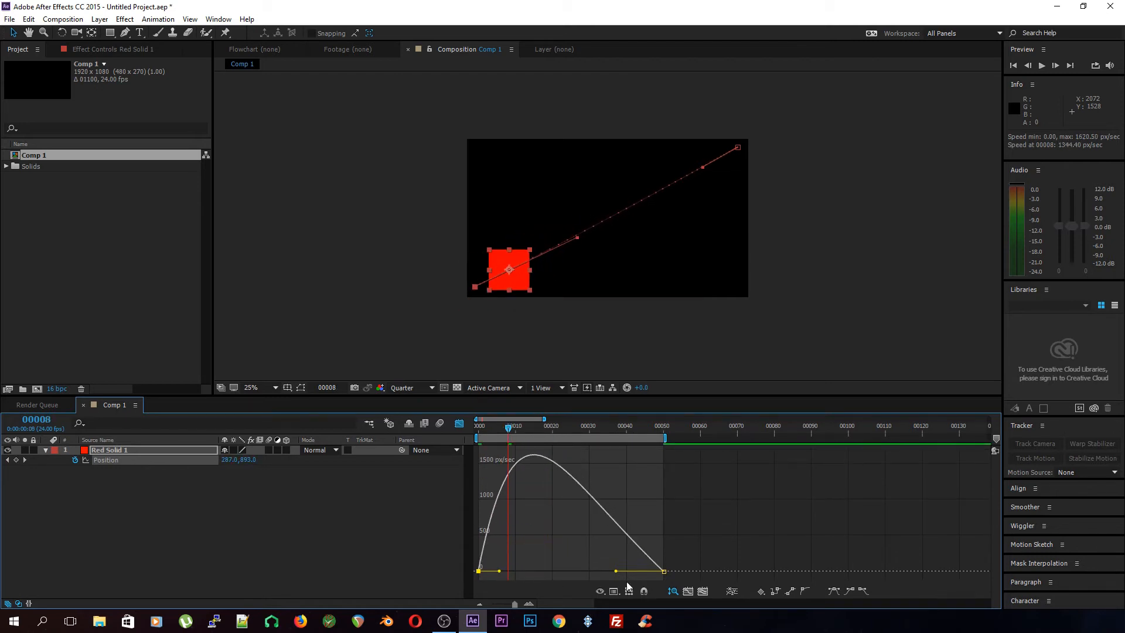
left_click_drag(617, 572, 640, 572)
left_click(564, 427)
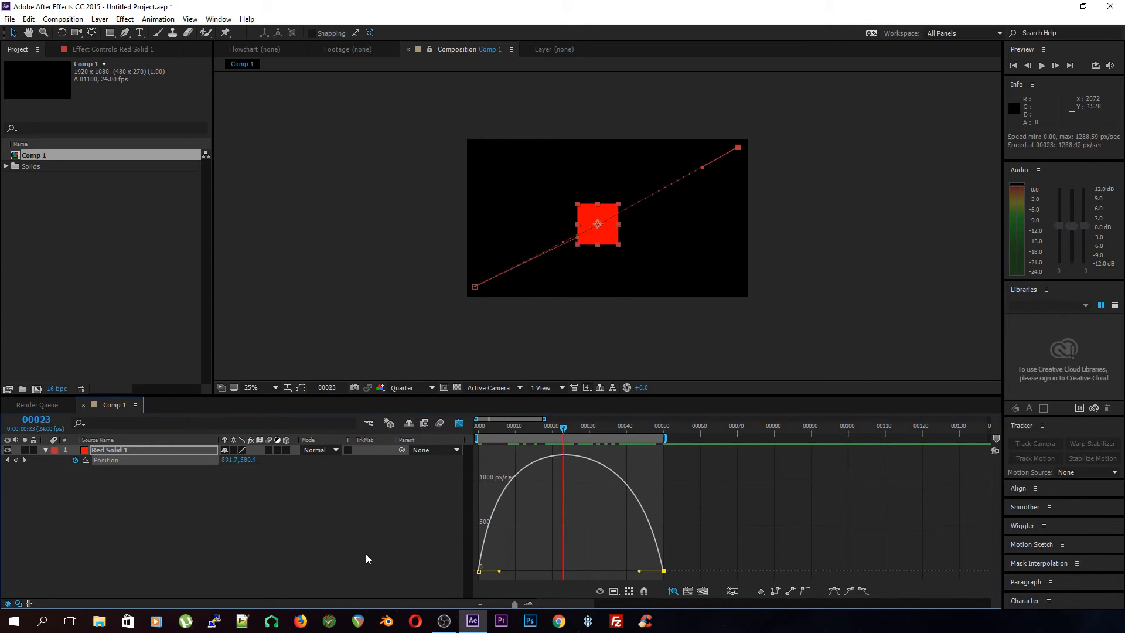
left_click(170, 476)
left_click_drag(563, 429, 414, 430)
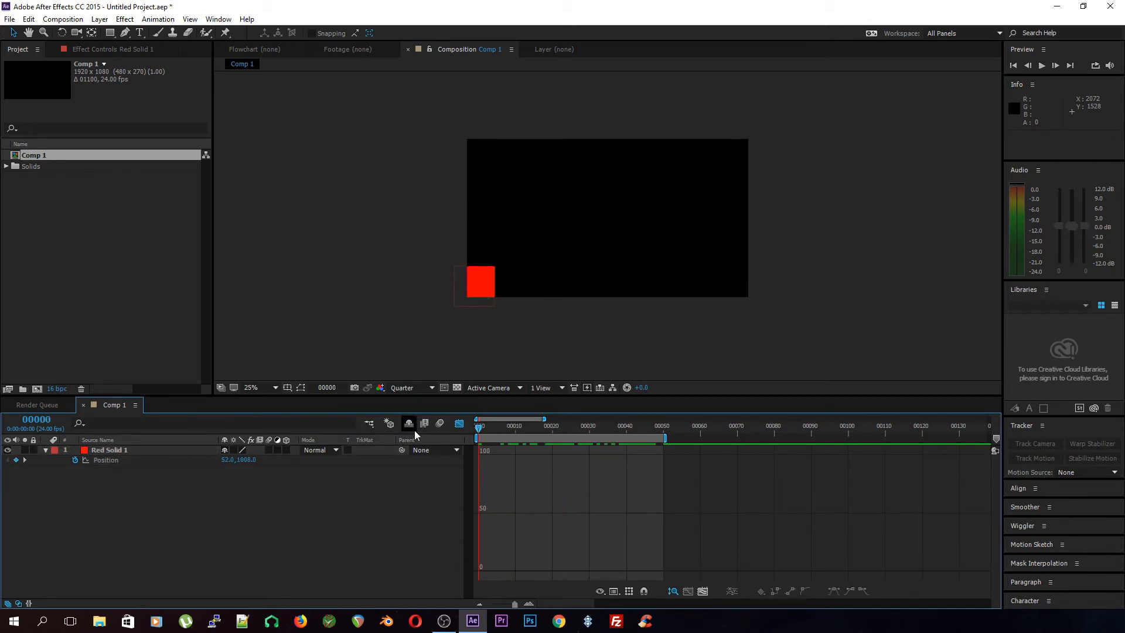
Reveal the red solid's Rotation property and set a 0° Rotation keyframe at frame 0
left_click(474, 305)
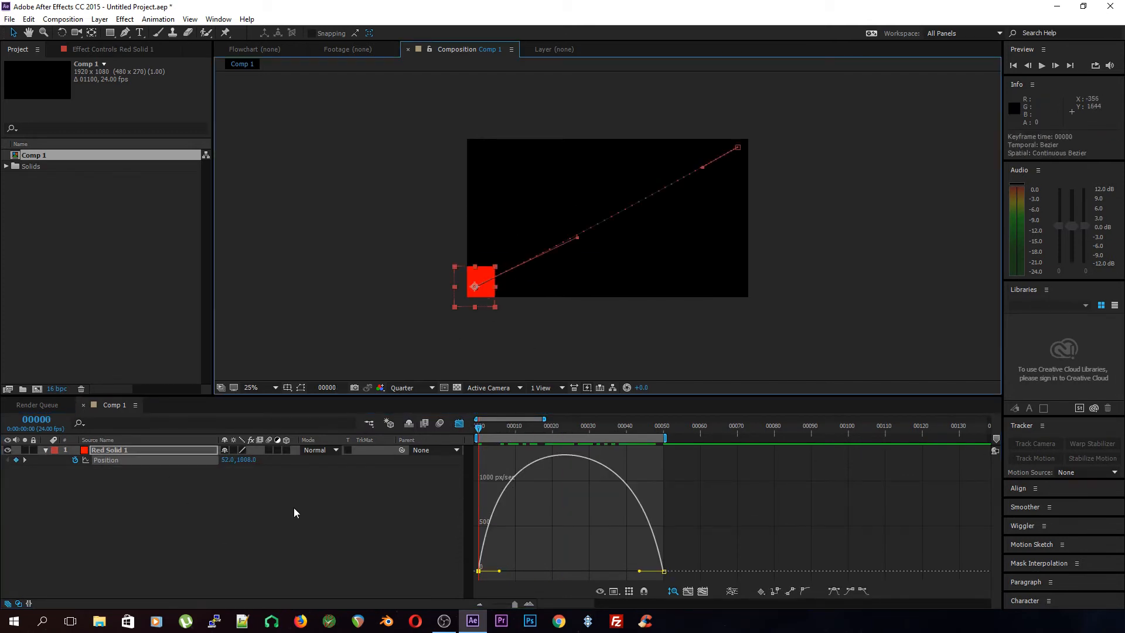
key("r")
left_click(441, 424)
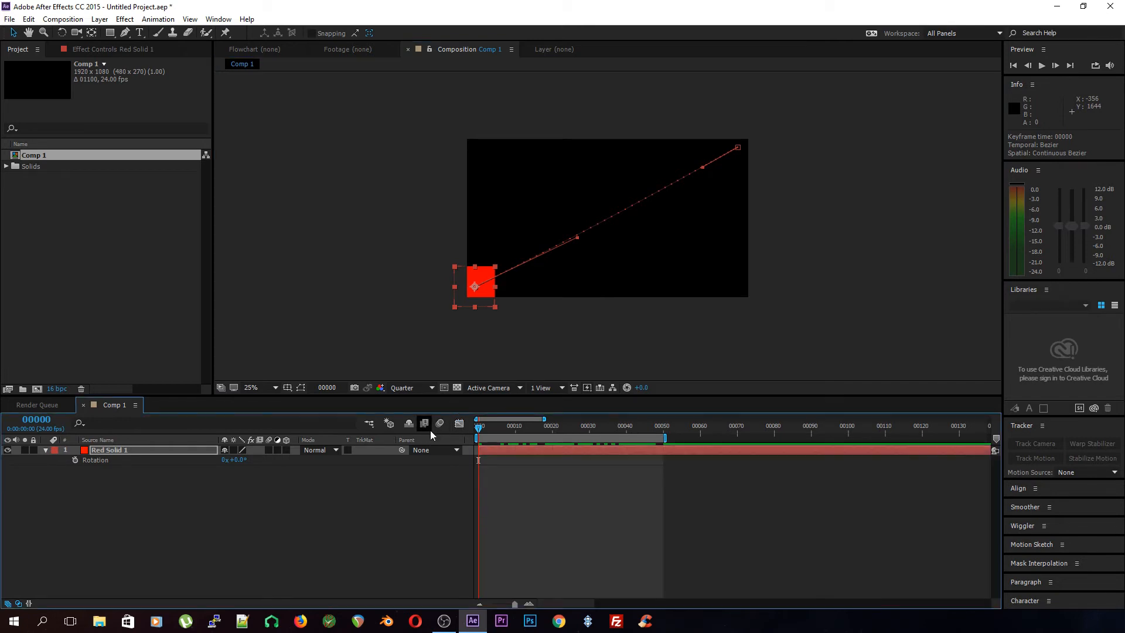
left_click(75, 460)
Set Rotation to 2 full revolutions at frame 49 and preview the animation from the start
left_click_drag(547, 431, 659, 428)
left_click(224, 460)
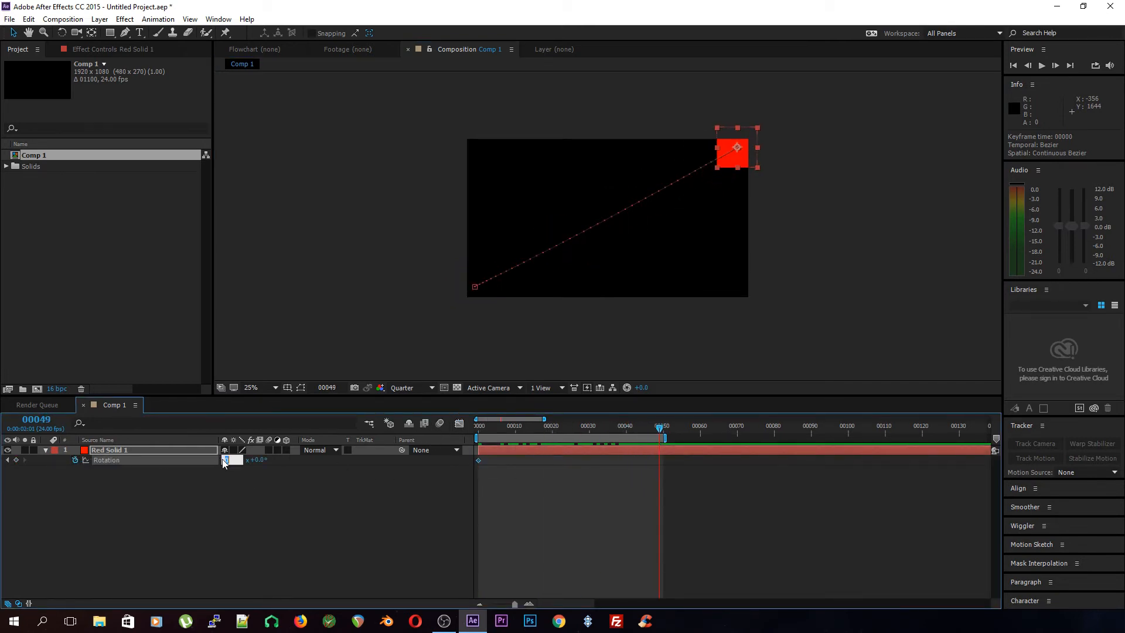
type("2")
key("Return")
left_click_drag(642, 425, 478, 431)
key("space")
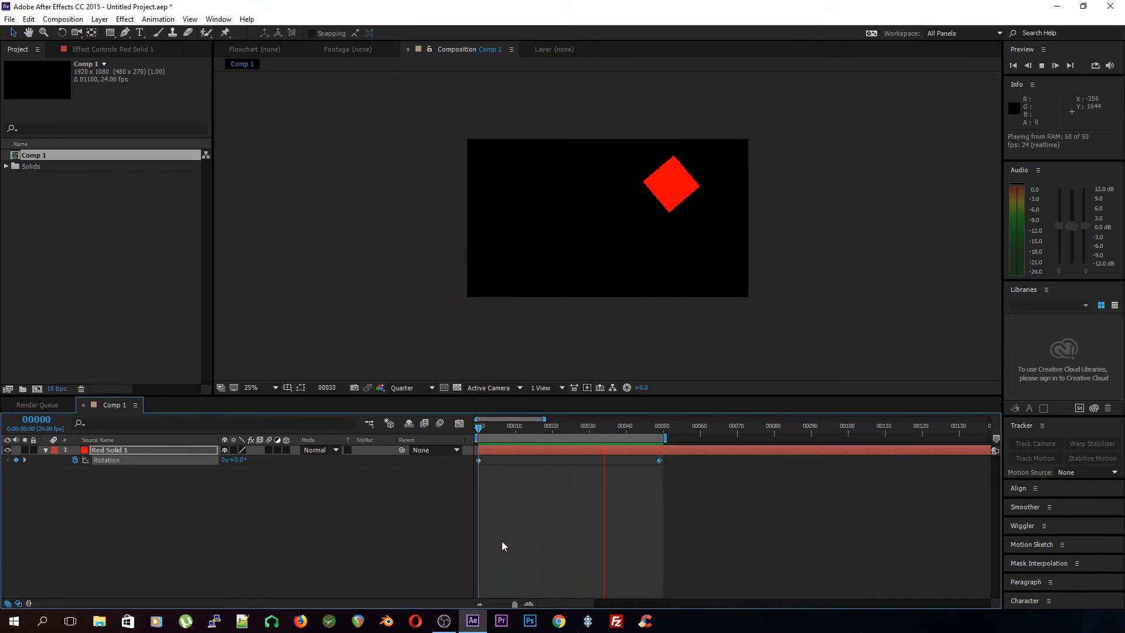
key("space")
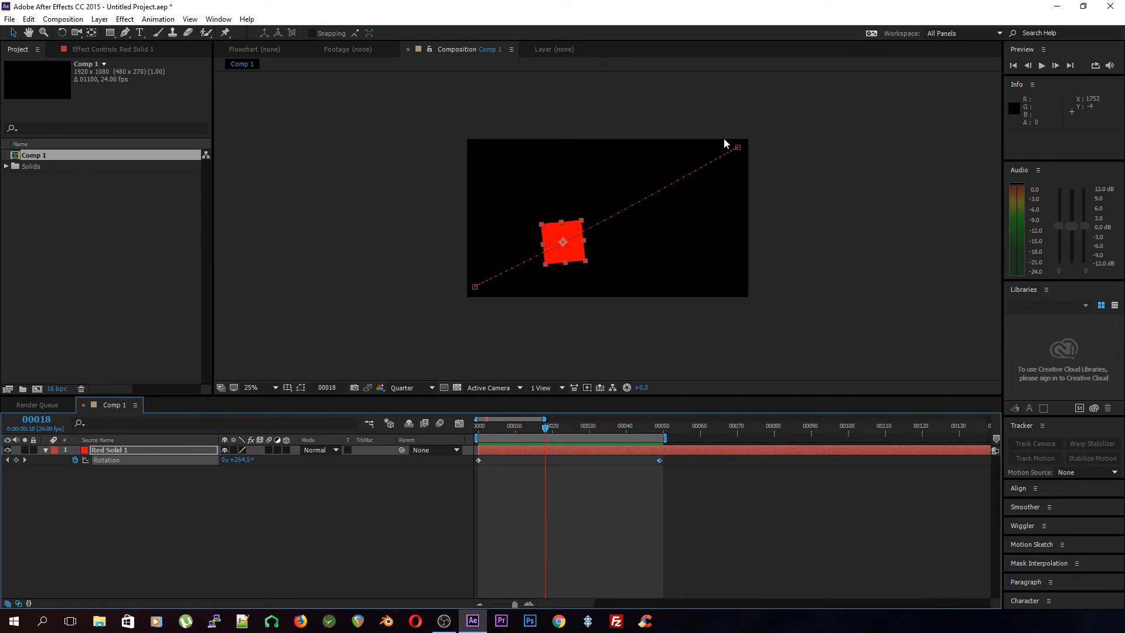
Add a Rotation keyframe at frame 24 without altering its value and show Rotation in the Graph Editor
left_click_drag(554, 427, 568, 427)
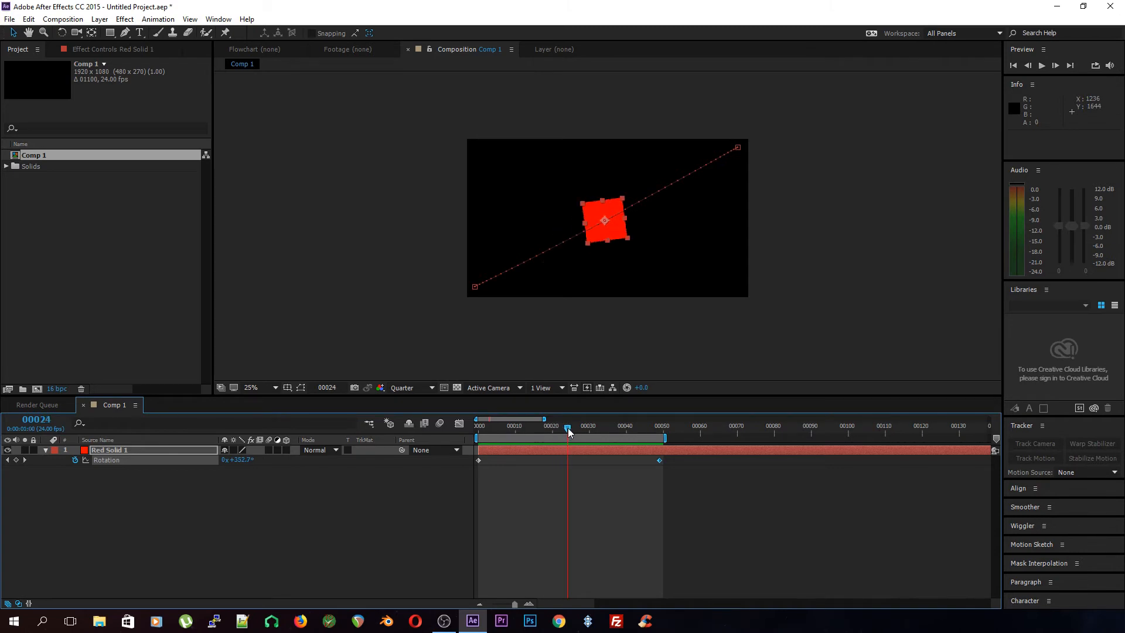
left_click(16, 460)
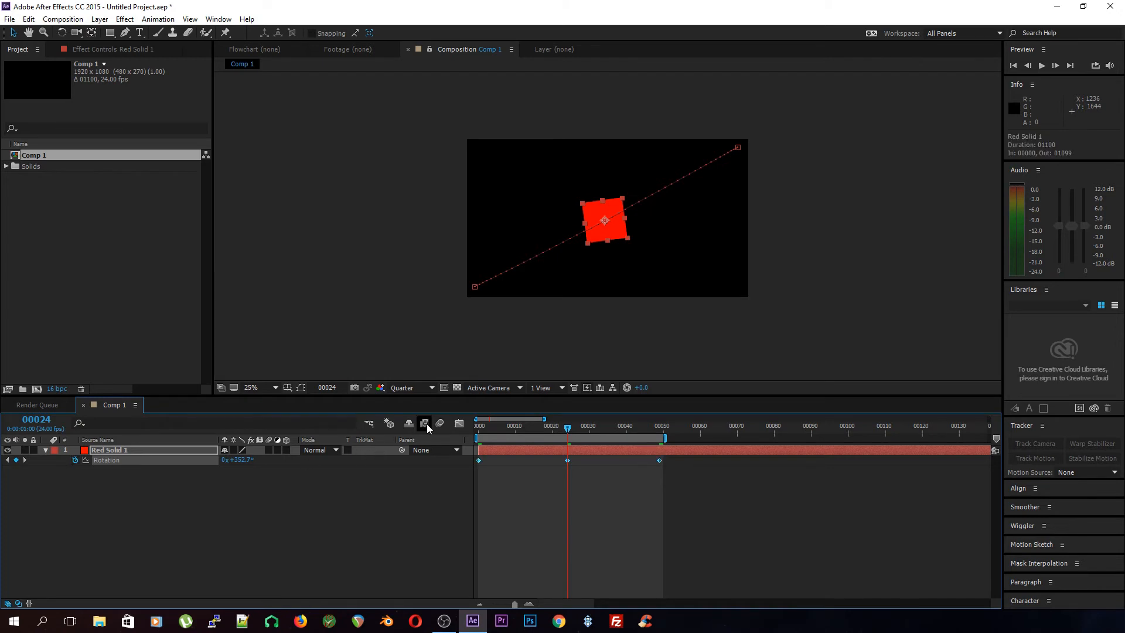
left_click(461, 426)
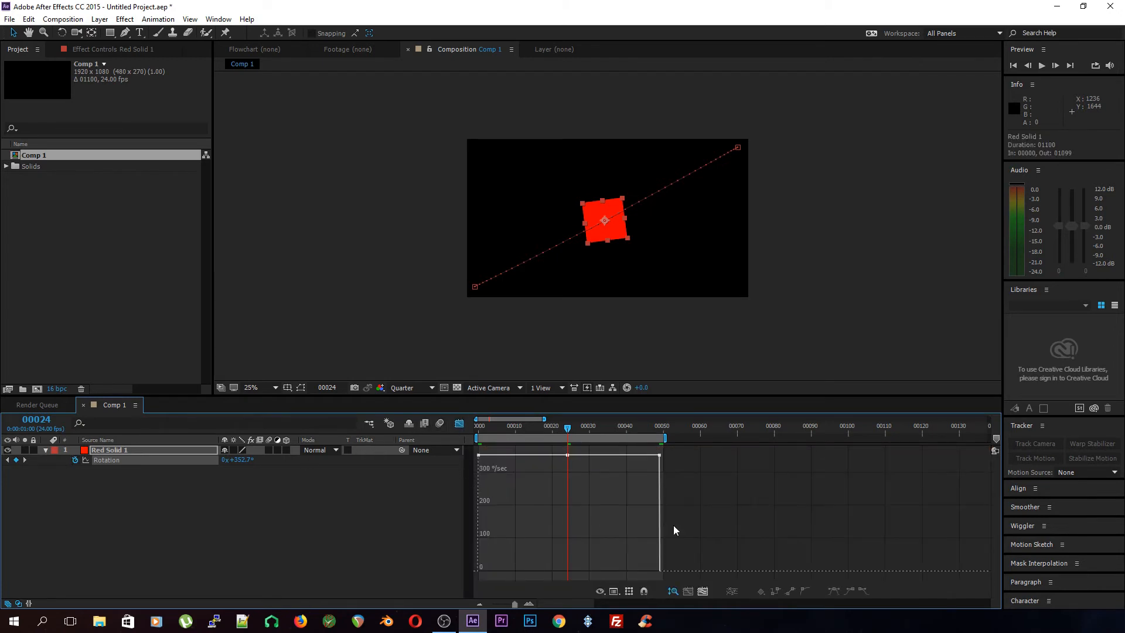
Lower the frame 24 Rotation keyframe's speed to about zero in the speed graph and preview from the start
mouse_move(568, 455)
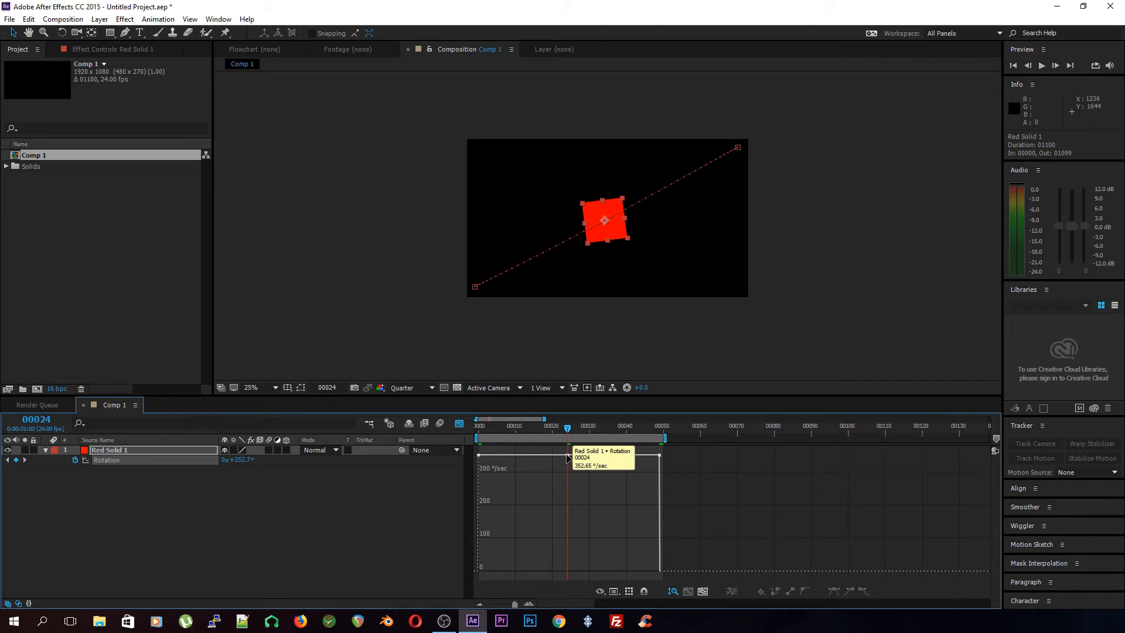
left_click_drag(567, 456, 567, 575)
left_click(568, 459)
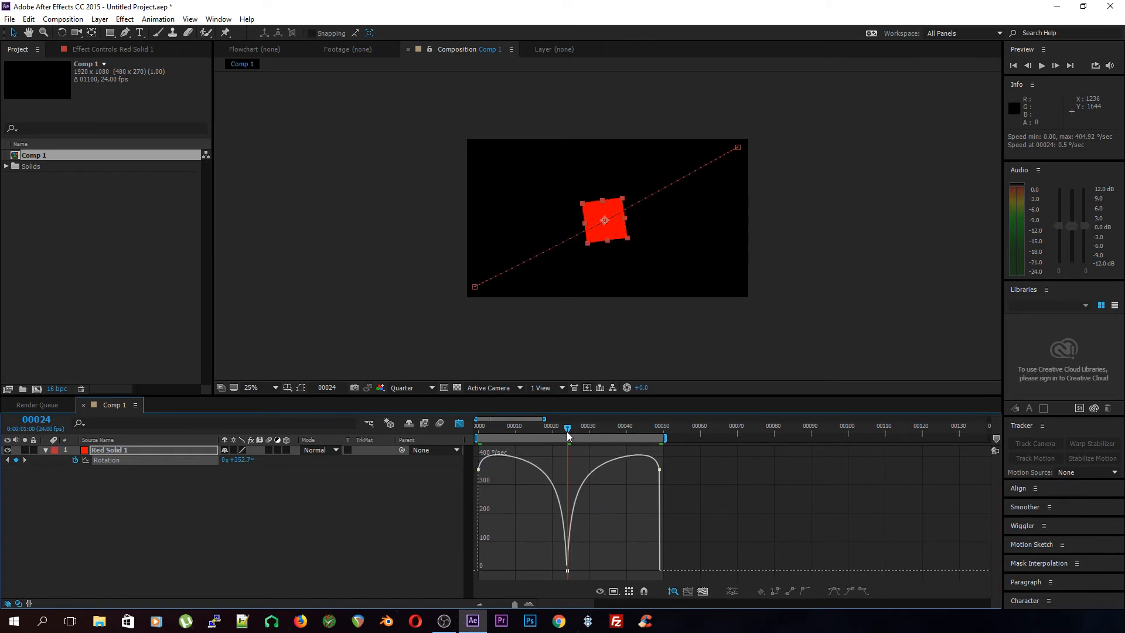
left_click_drag(568, 429, 467, 442)
key("space")
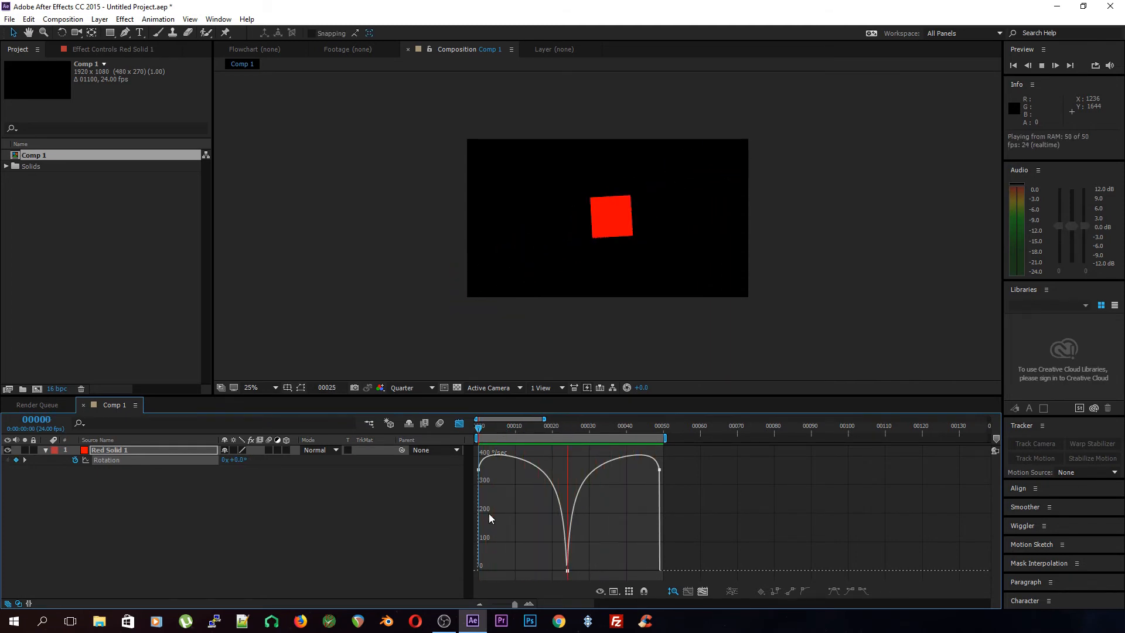
key("space")
Lower the first and last Rotation keyframes' speed to zero, moving the last one to frame 50, and preview
left_click_drag(478, 468, 476, 570)
left_click_drag(660, 474, 664, 564)
key("space")
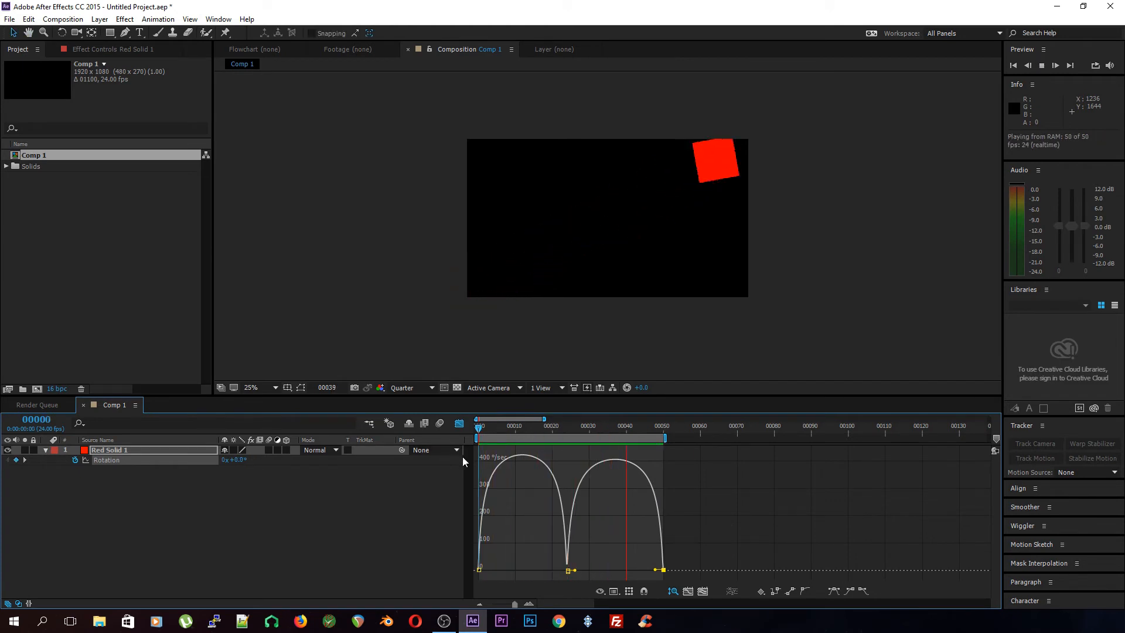
key("space")
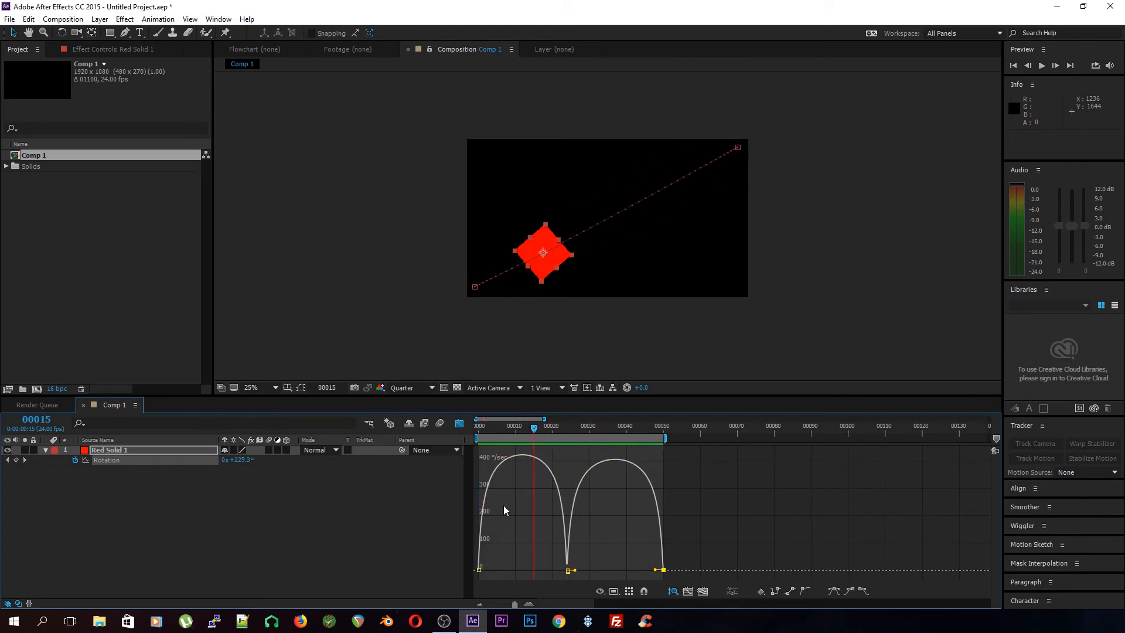
Lengthen the Rotation keyframes' speed handles so both arches of the graph become more pointed, and preview the animation
left_click(480, 570)
left_click_drag(488, 572, 562, 572)
key("space")
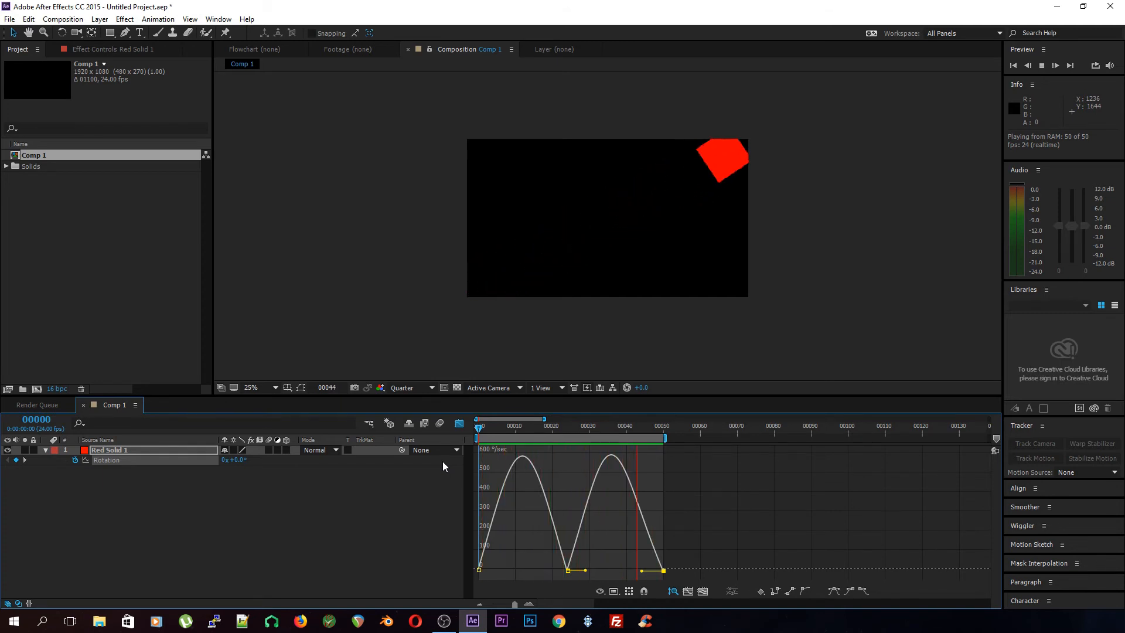
key("space")
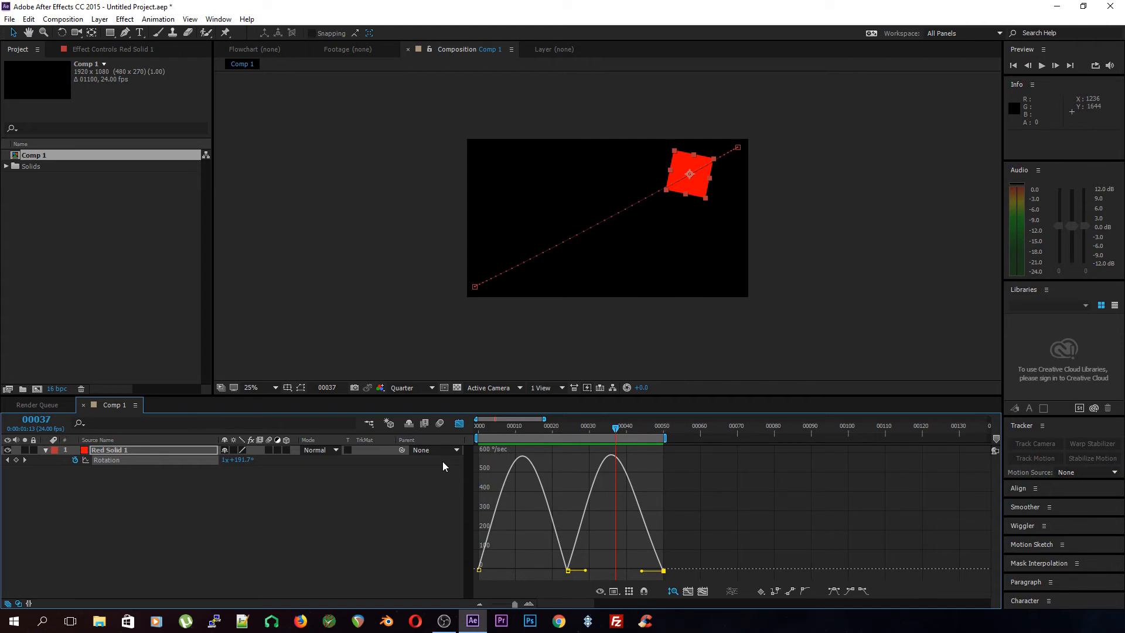
Edit Rotation in the value graph, stretching the middle keyframe's handles outward and nearly level, and preview from frame 0
left_click(610, 596)
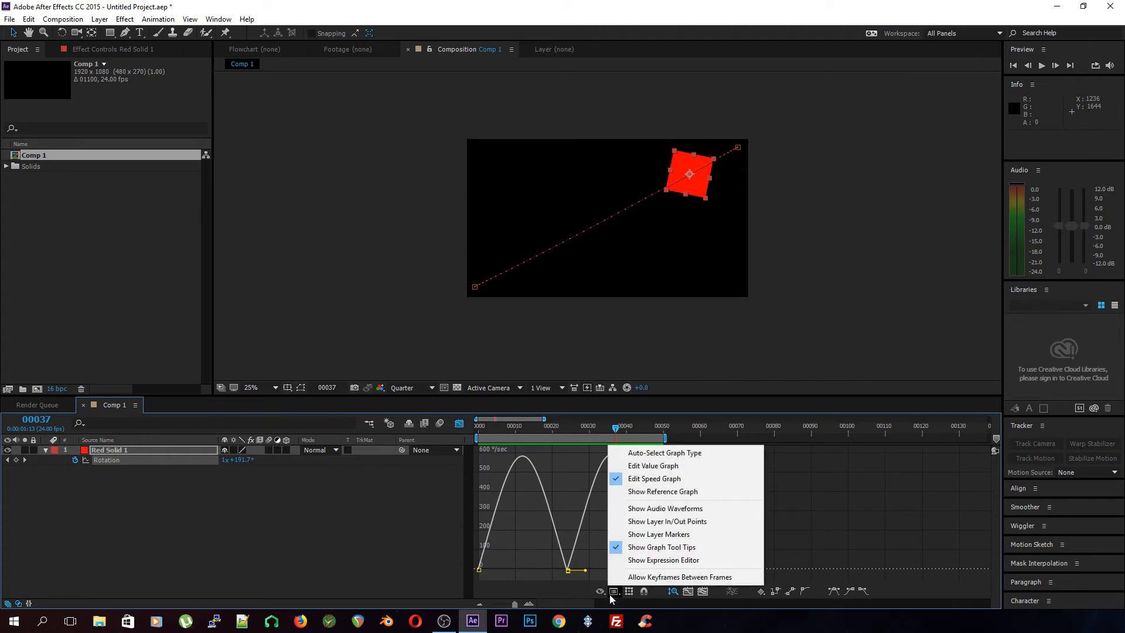
left_click(656, 470)
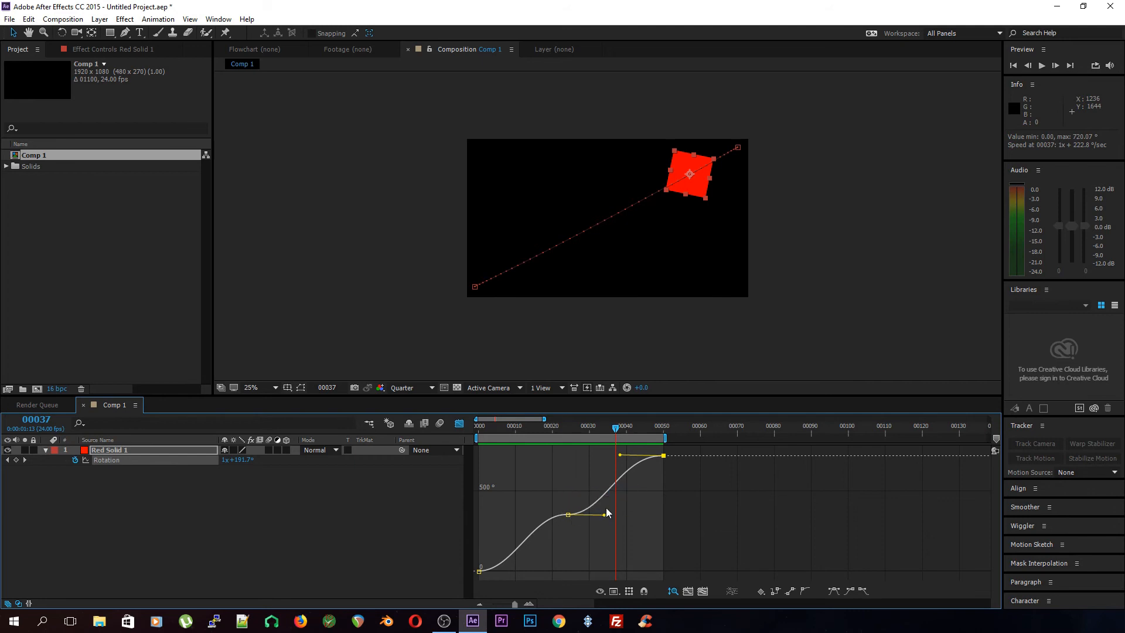
left_click_drag(603, 516, 650, 473)
left_click_drag(532, 514, 495, 515)
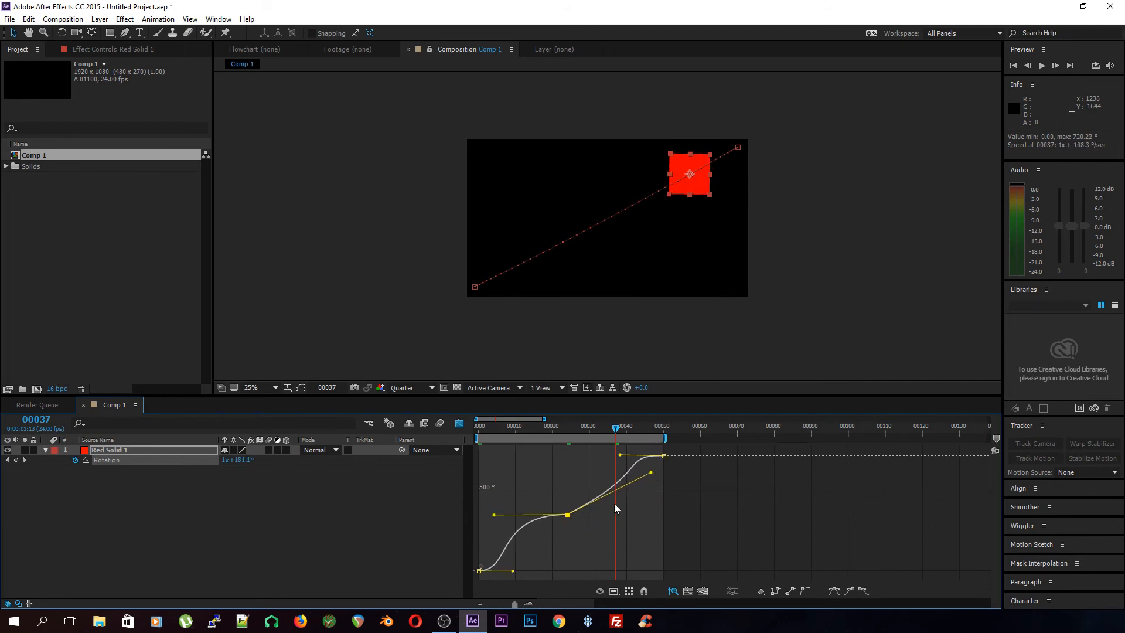
left_click_drag(651, 473, 635, 512)
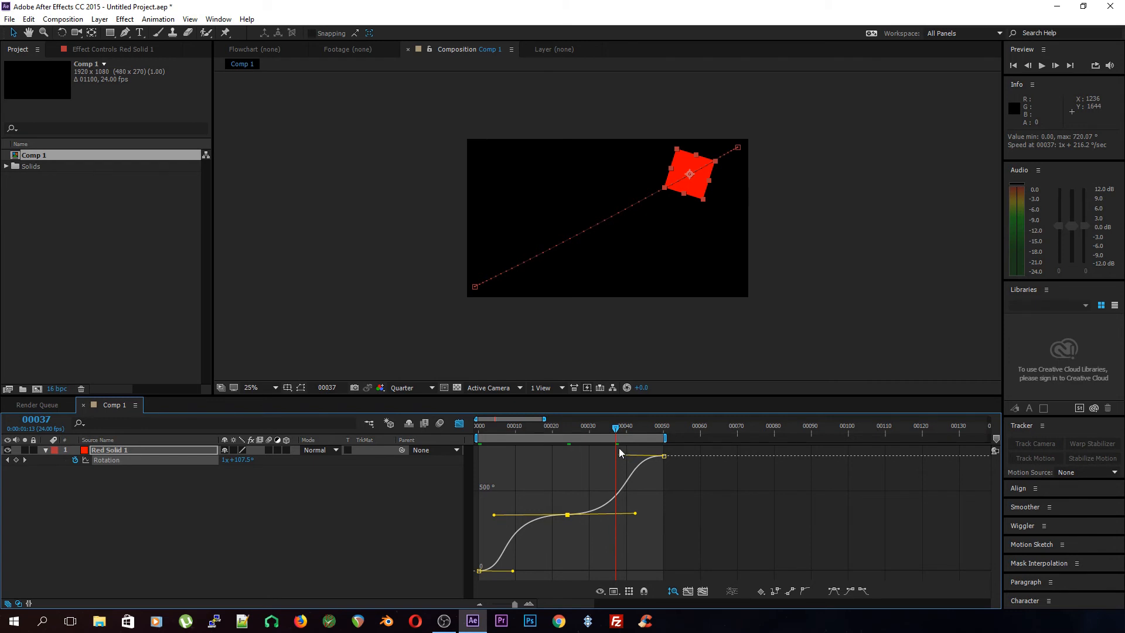
left_click_drag(610, 431, 447, 471)
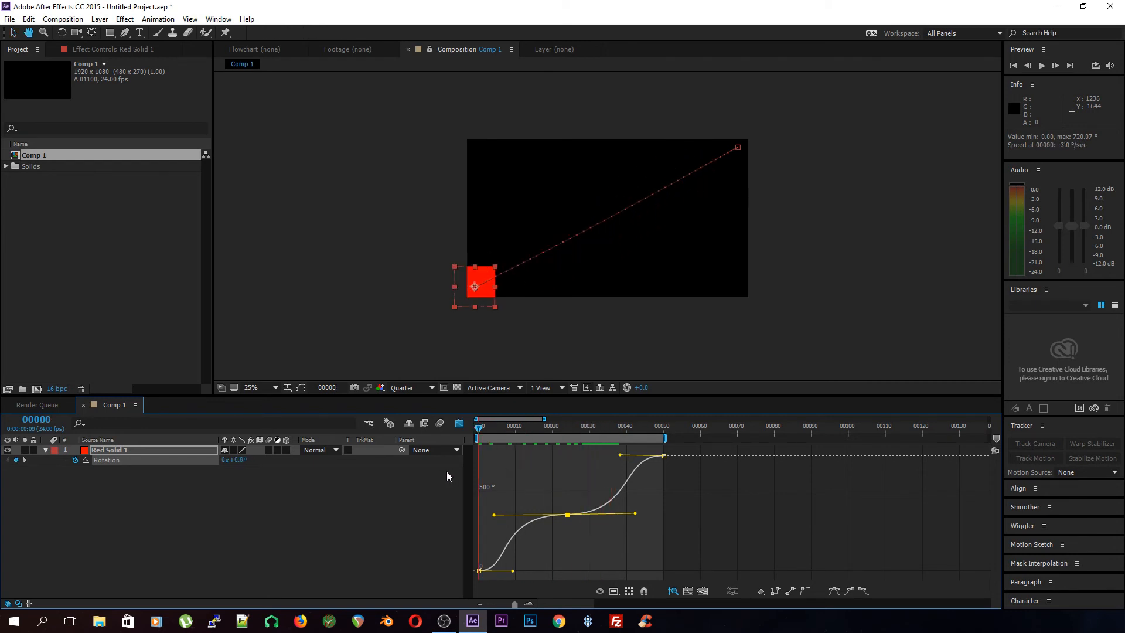
key("space")
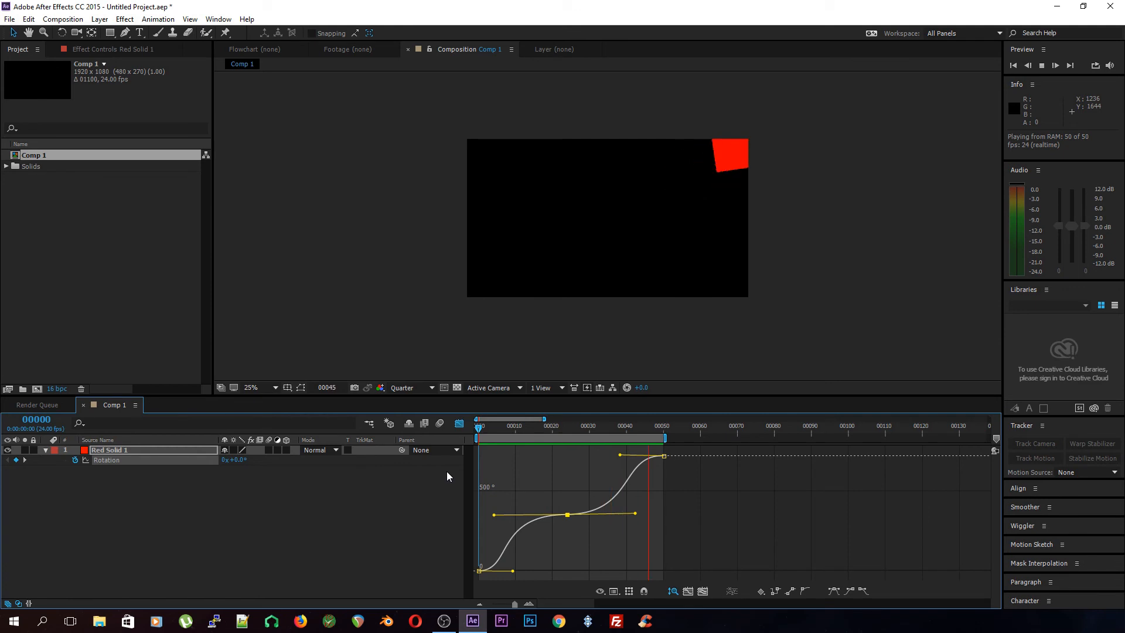
key("space")
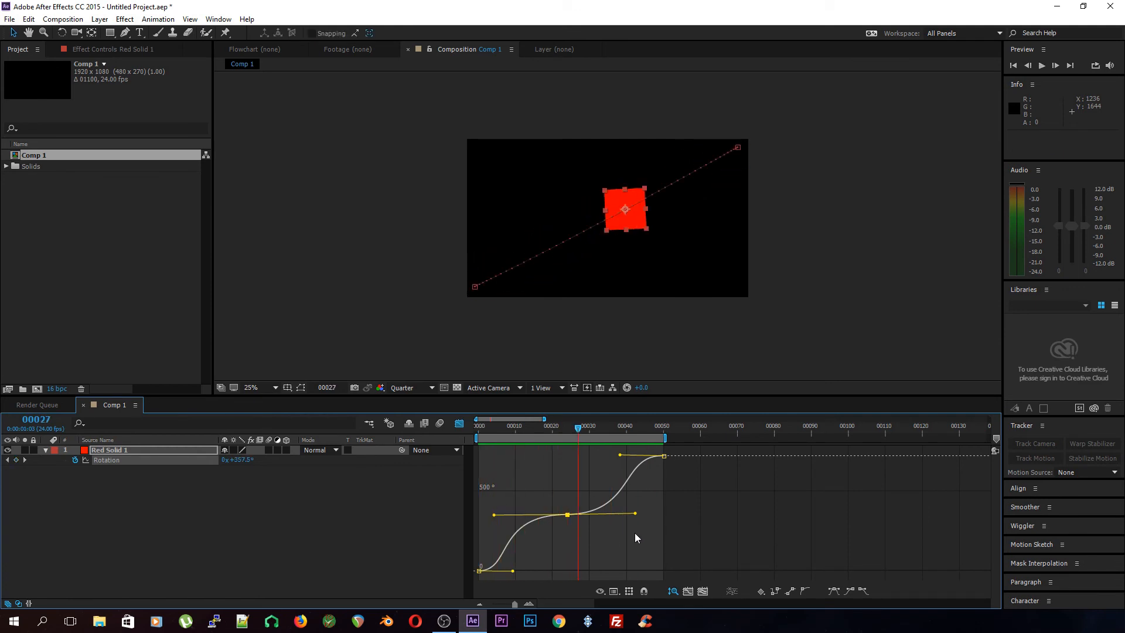
Lower the last Rotation keyframe to about 0° in the value graph, level the middle keyframe's outgoing handle, and preview
left_click_drag(664, 460, 610, 570)
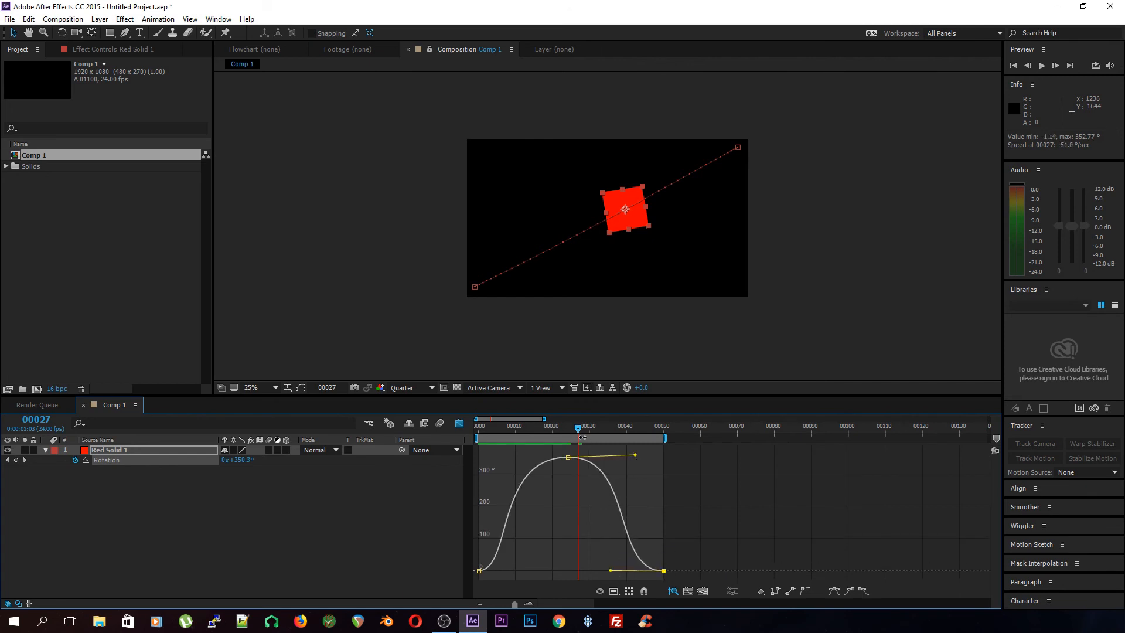
left_click_drag(635, 455, 638, 457)
mouse_move(581, 428)
left_mouse_down()
mouse_move(486, 441)
mouse_move(586, 443)
left_mouse_up()
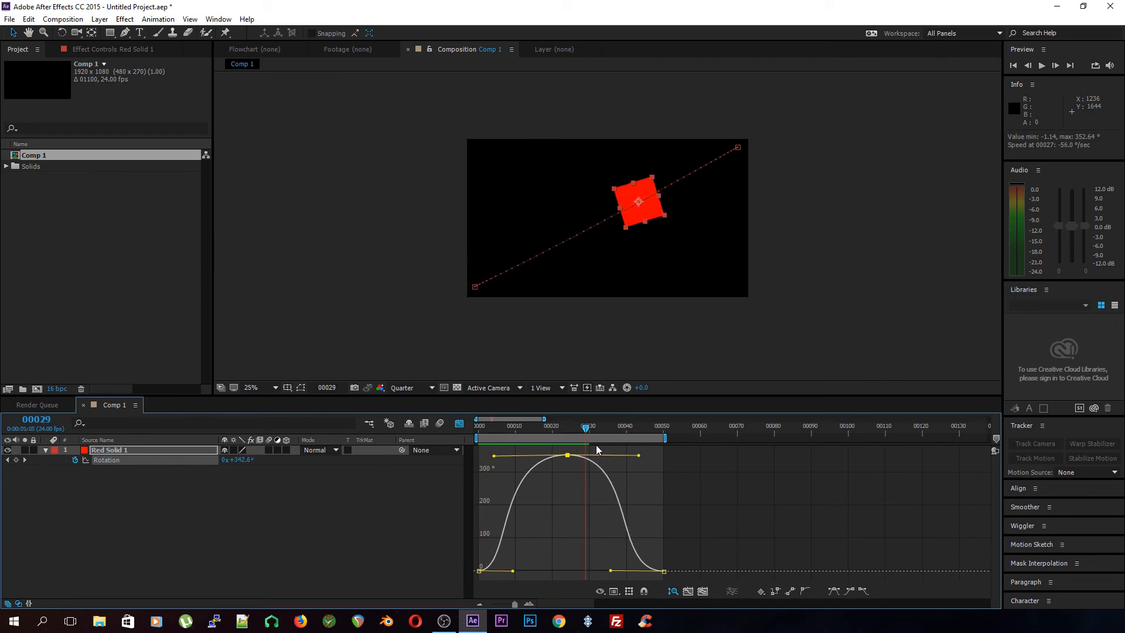
key("space")
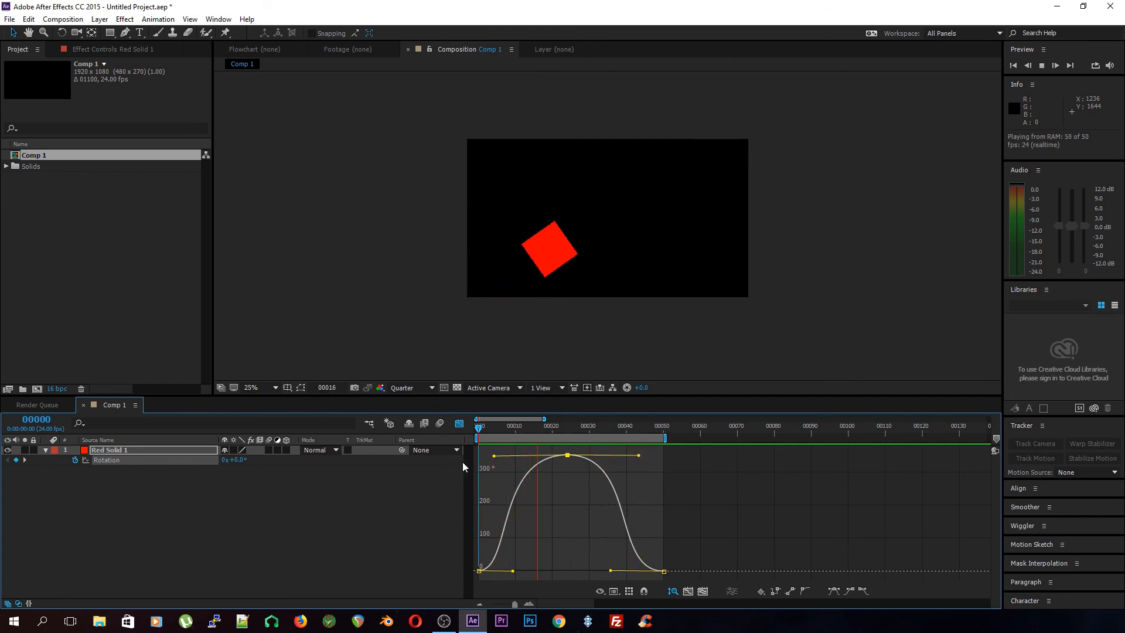
key("space")
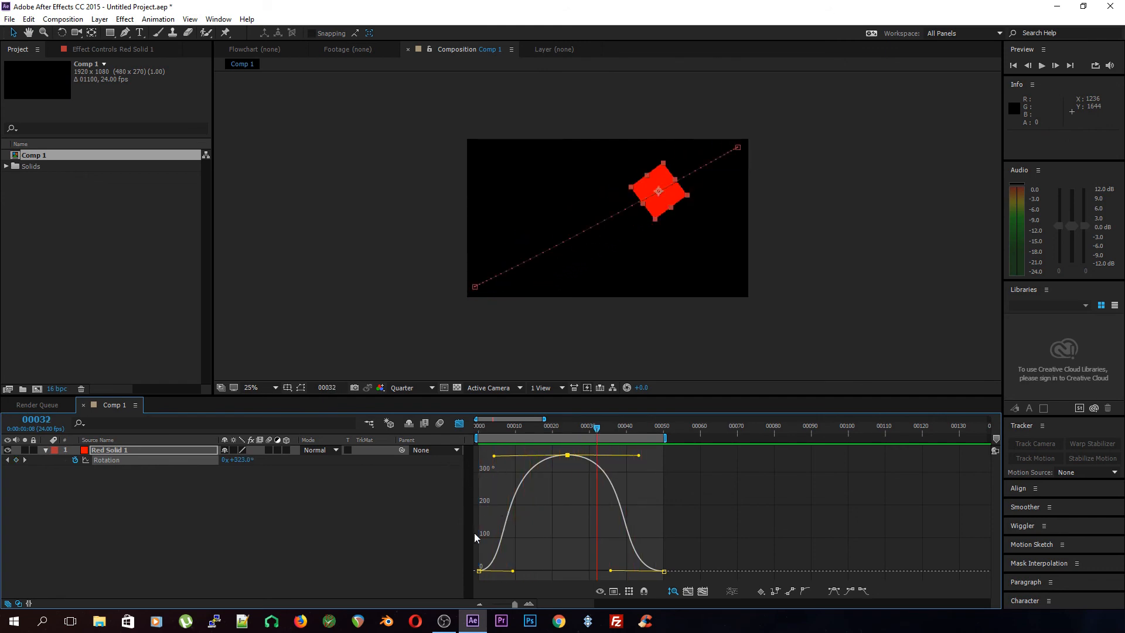